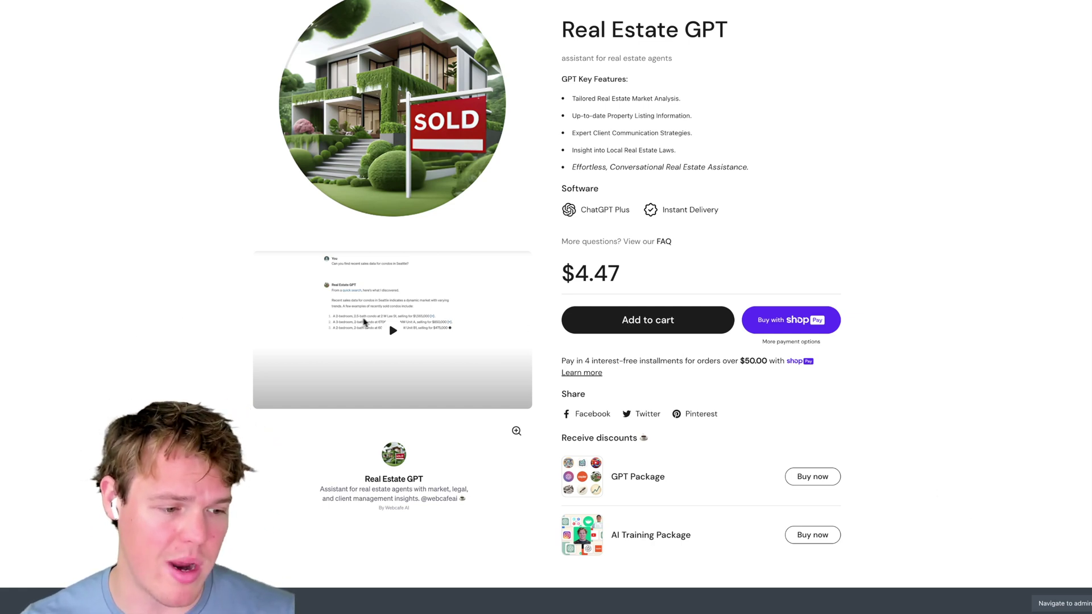
Play the embedded demo video on the $4.47 Real Estate GPT product page
{"action": "left_click", "coordinate": [484, 300]}
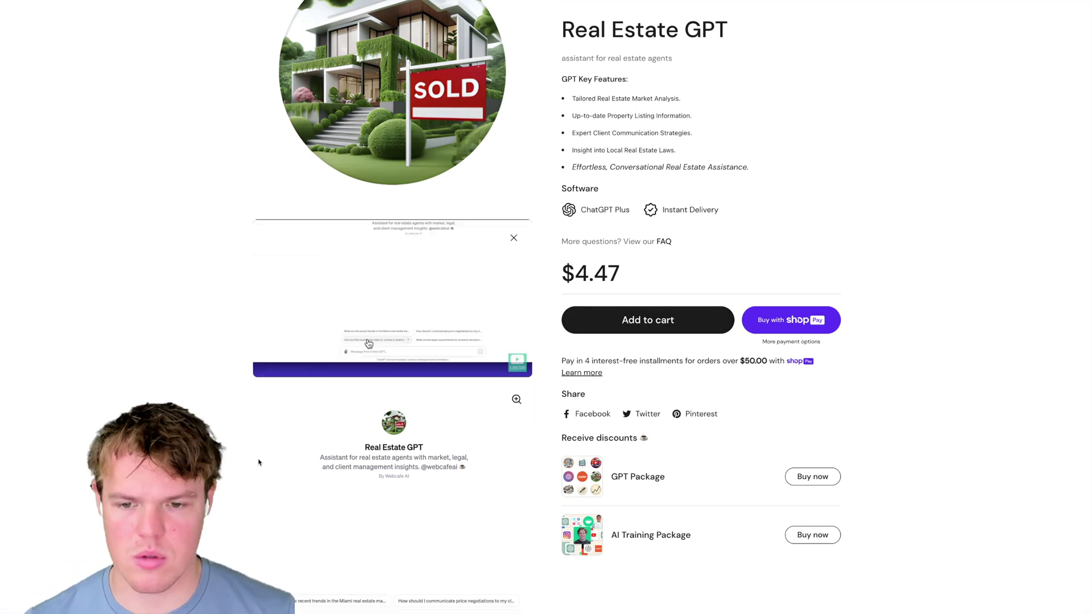
{"action": "key", "text": "ctrl+plus"}
{"action": "key", "text": "ctrl+plus"}
{"action": "key", "text": "ctrl+plus"}
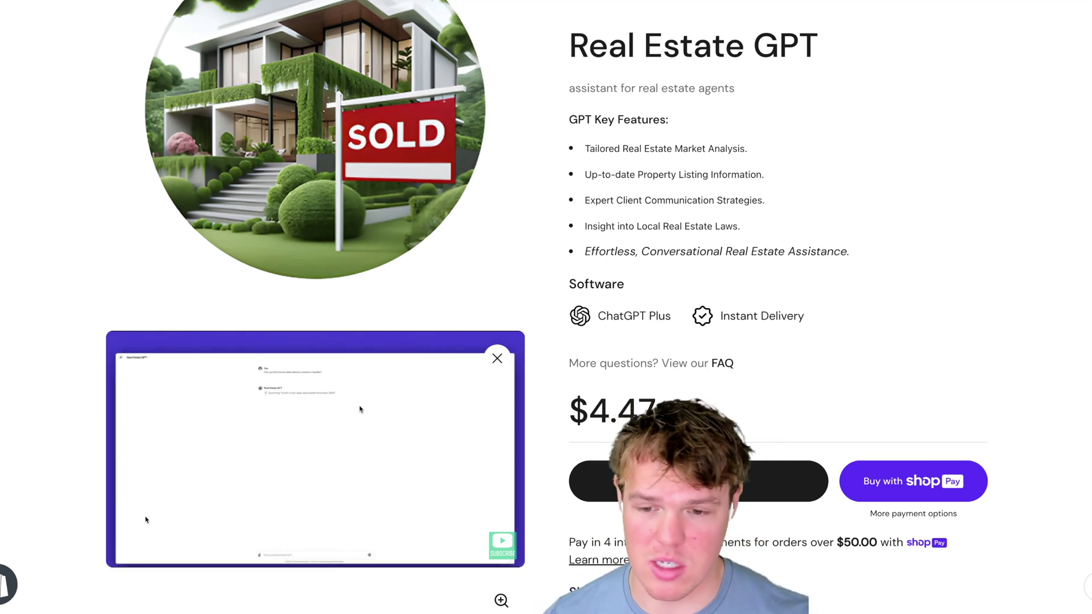
{"action": "scroll", "coordinate": [15, 461], "scroll_direction": "down", "scroll_amount": 1}
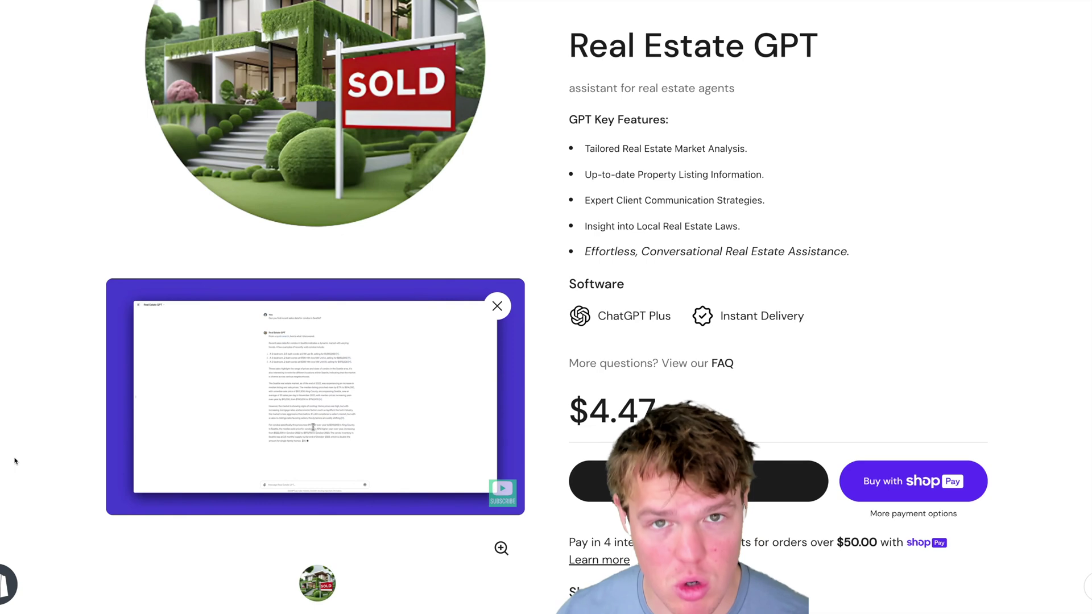
{"action": "scroll", "coordinate": [434, 211], "scroll_direction": "down", "scroll_amount": 6}
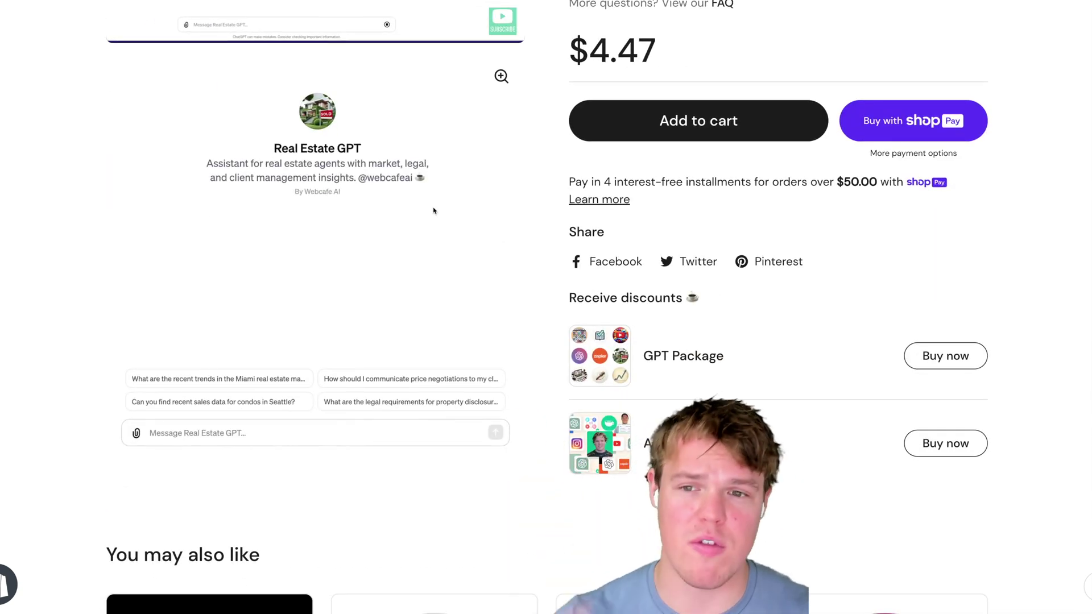
{"action": "scroll", "coordinate": [434, 211], "scroll_direction": "up", "scroll_amount": 6}
{"action": "scroll", "coordinate": [433, 210], "scroll_direction": "up", "scroll_amount": 1}
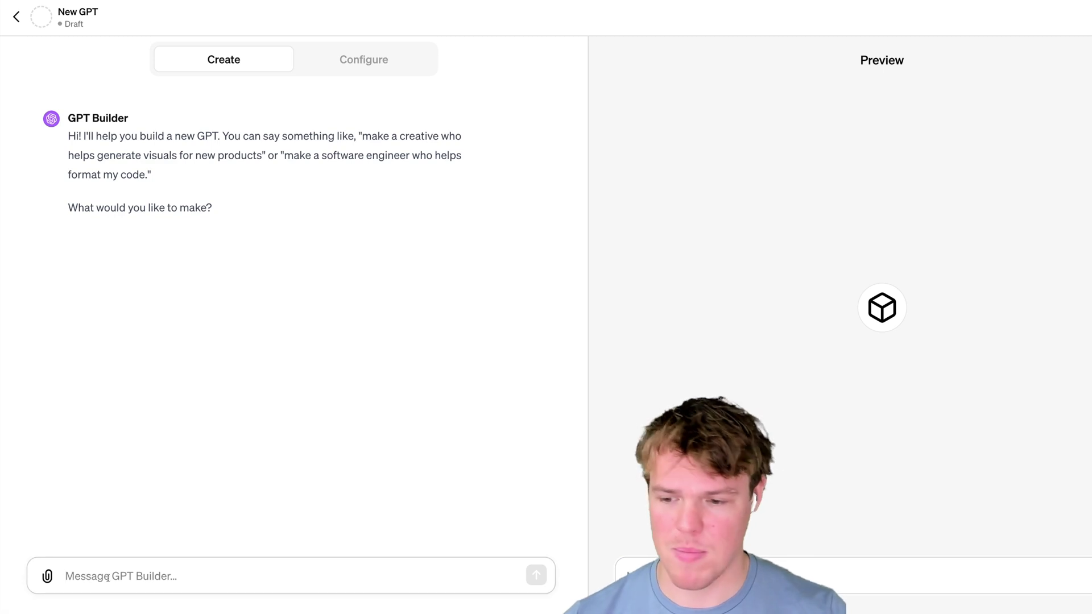
Send the GPT Builder 'Your purpose is to give me a good coffee recommendation'
{"action": "type", "text": "Yourp"}
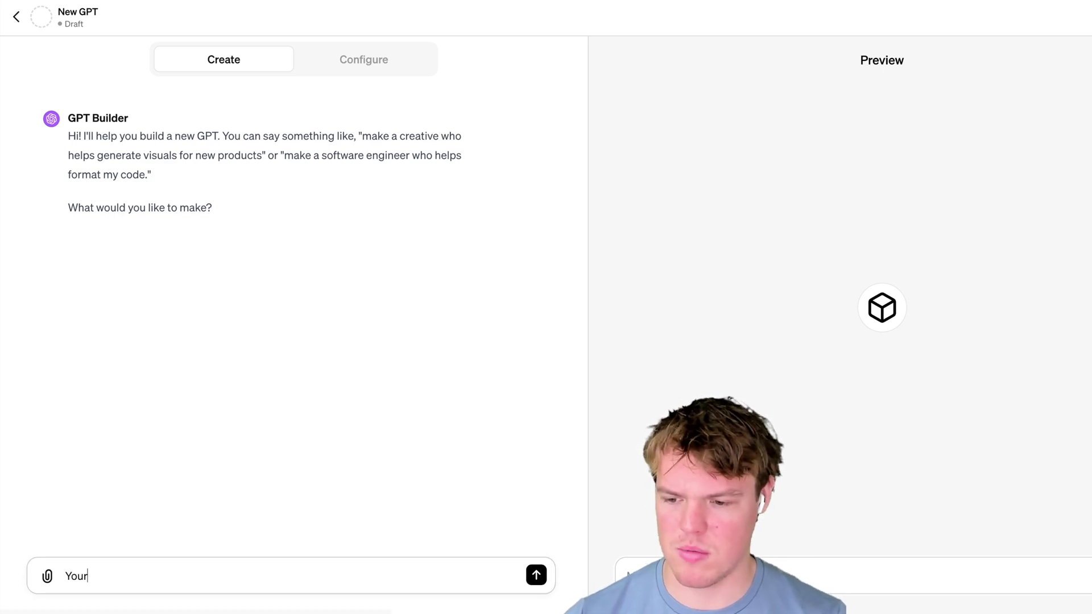
{"action": "key", "text": "BackSpace"}
{"action": "type", "text": "purpos"}
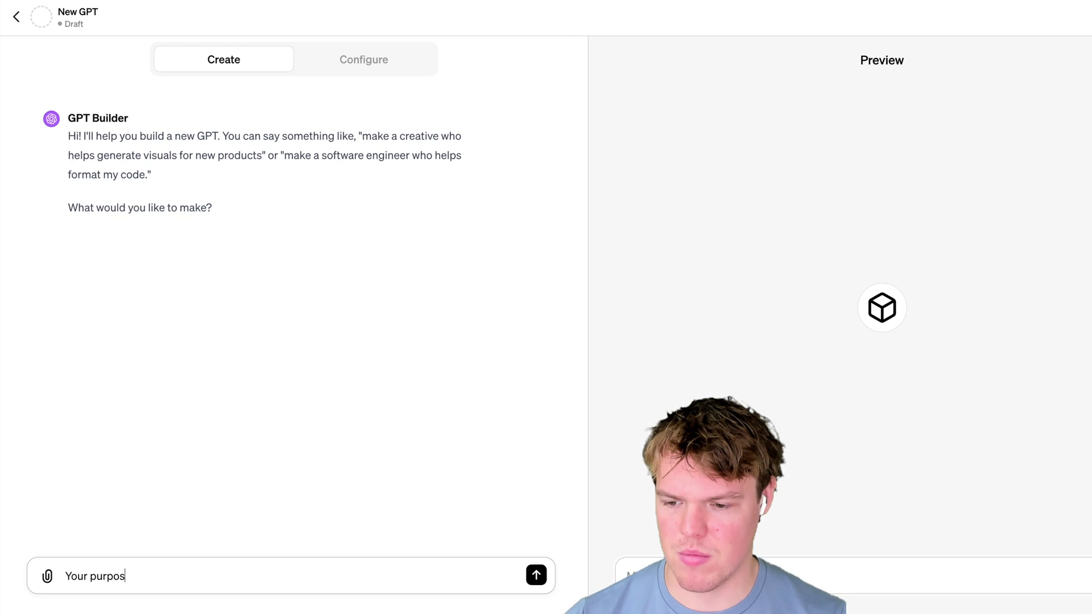
{"action": "type", "text": "e is to g"}
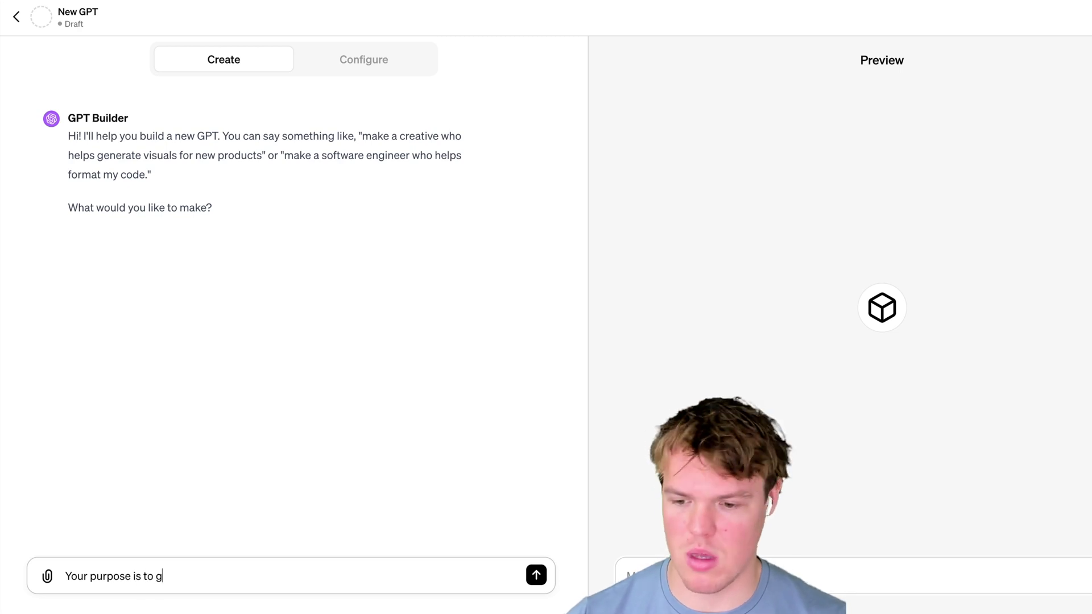
{"action": "type", "text": "ive me a"}
{"action": "key", "text": "BackSpace"}
{"action": "type", "text": "good"}
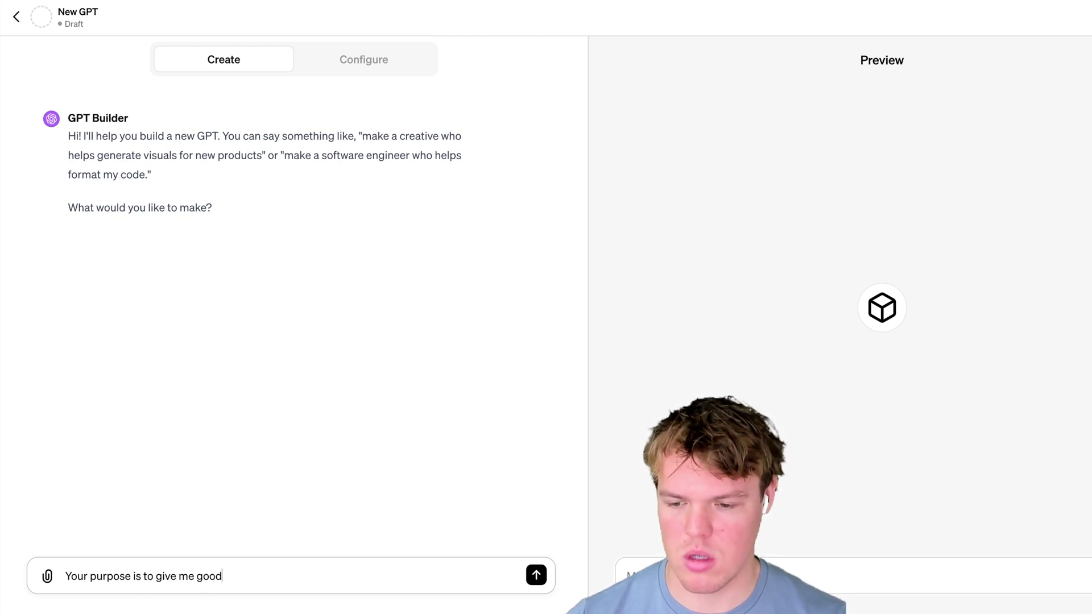
{"action": "type", "text": " coffee recommendation"}
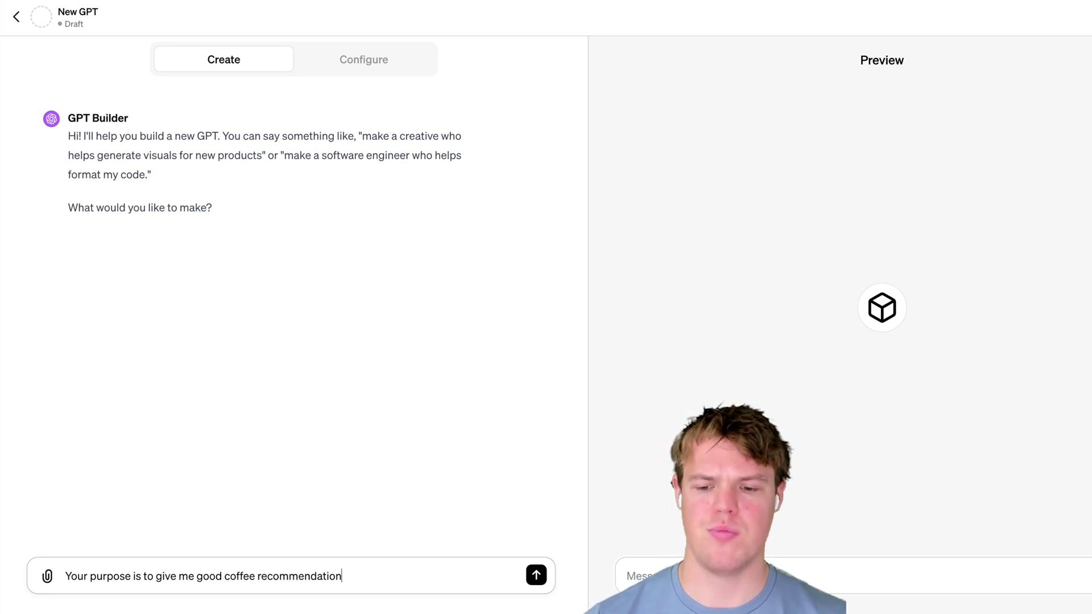
{"action": "key", "text": "Return"}
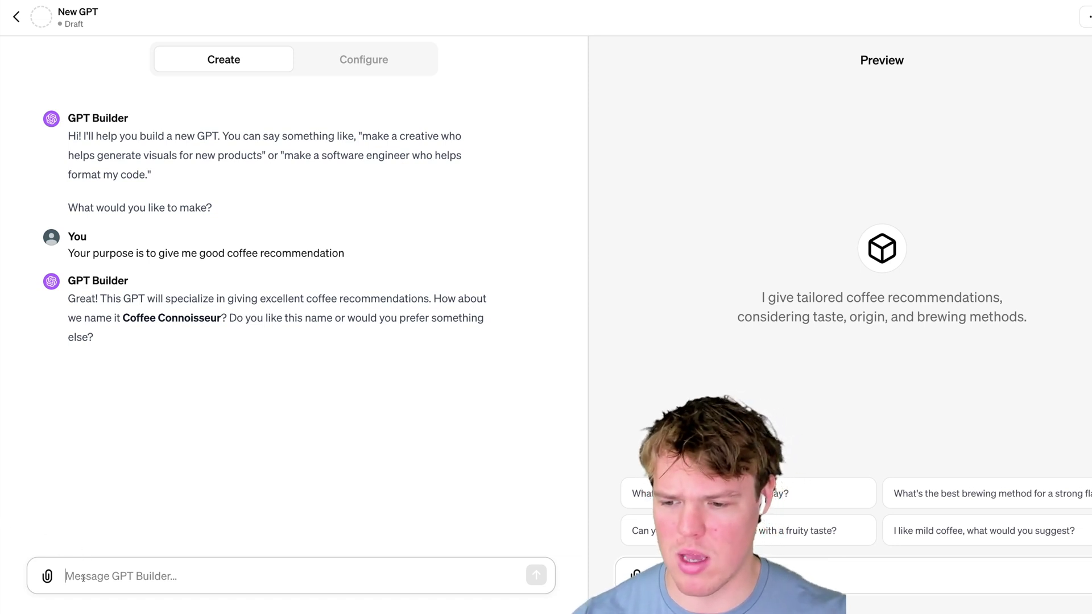
Approve the Coffee Connoisseur name and request a minimalistic coffee cup profile image
{"action": "type", "text": "Go"}
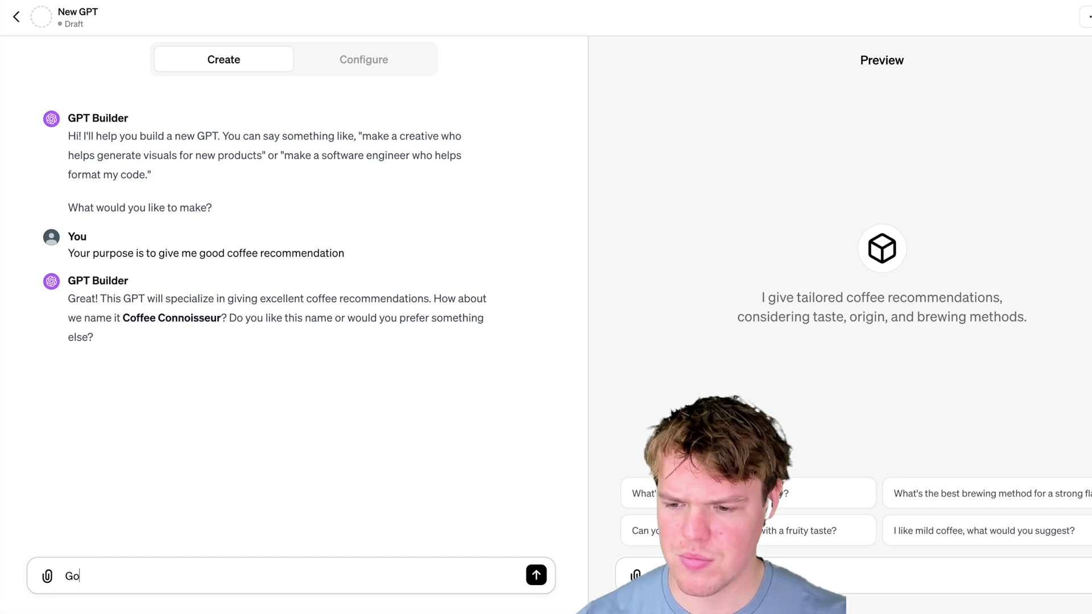
{"action": "type", "text": "od name giv"}
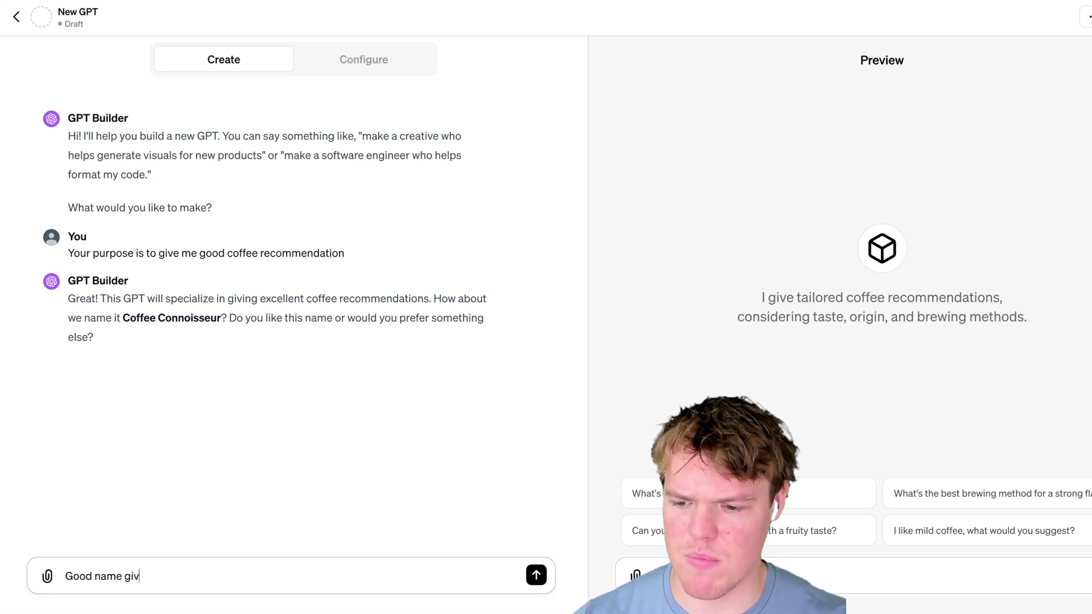
{"action": "type", "text": "e me a prof"}
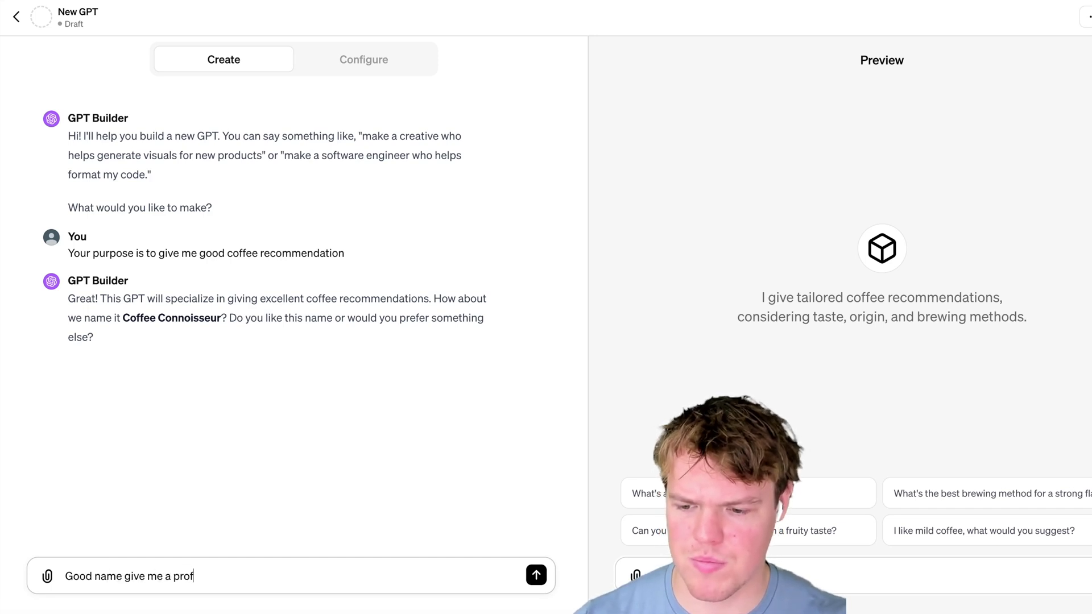
{"action": "type", "text": "ile image as well "}
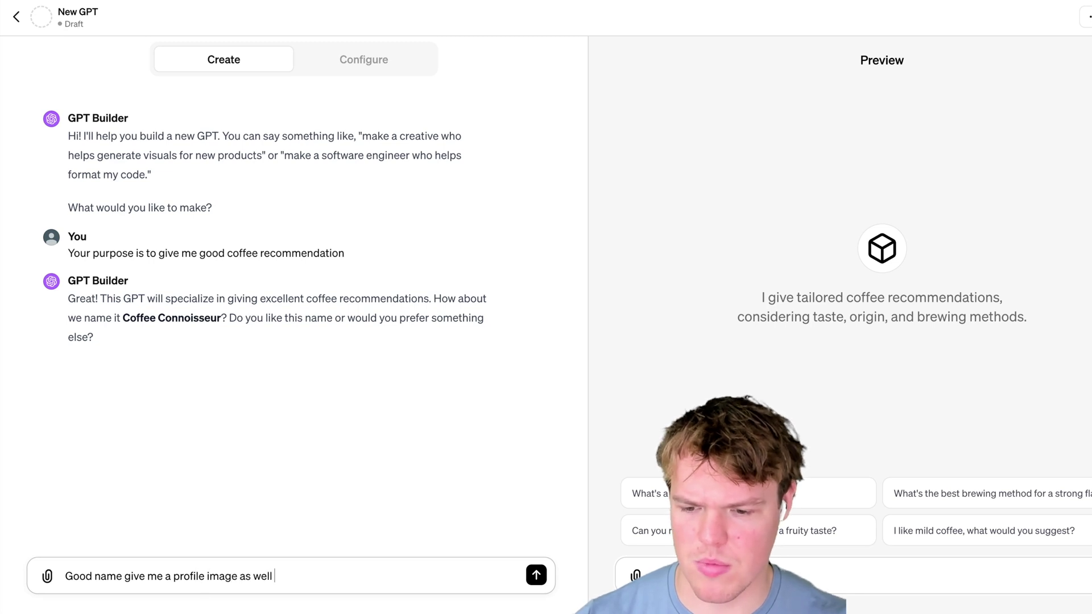
{"action": "type", "text": "of a mini"}
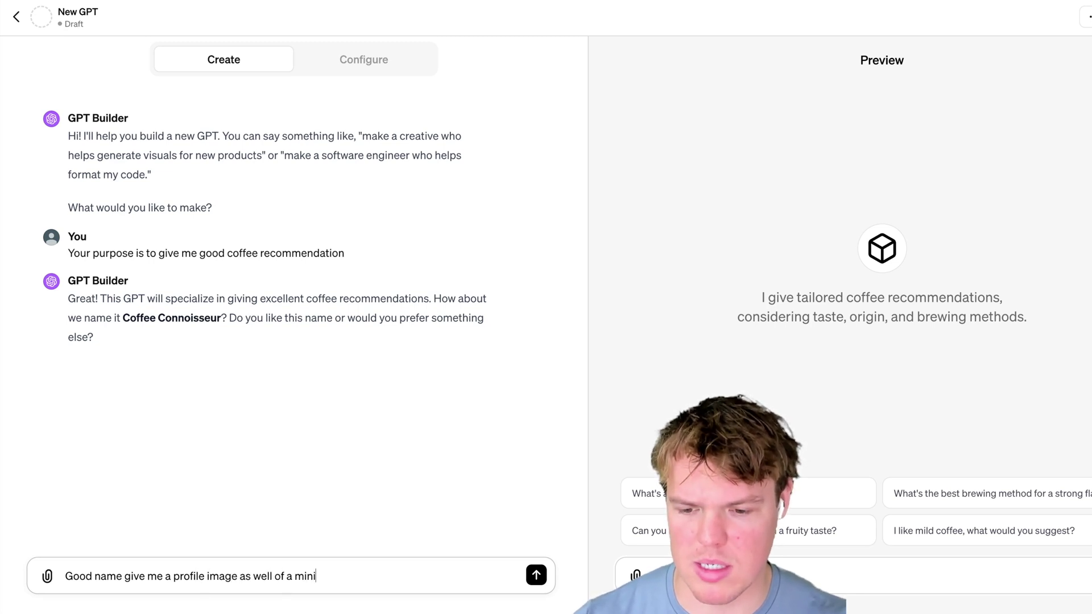
{"action": "type", "text": "milistic coffee"}
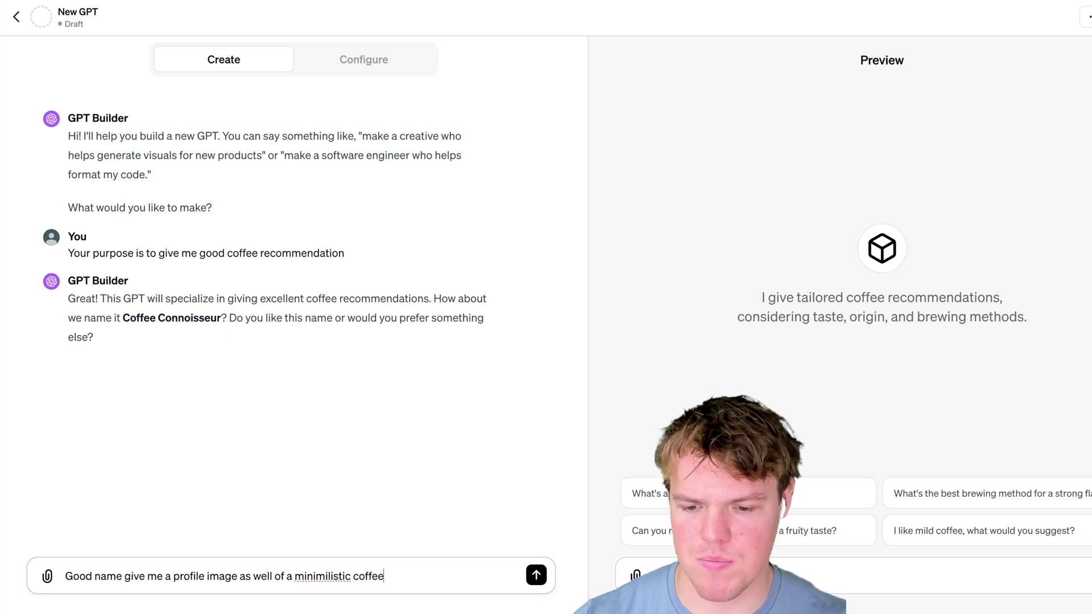
{"action": "type", "text": " cup"}
{"action": "key", "text": "Return"}
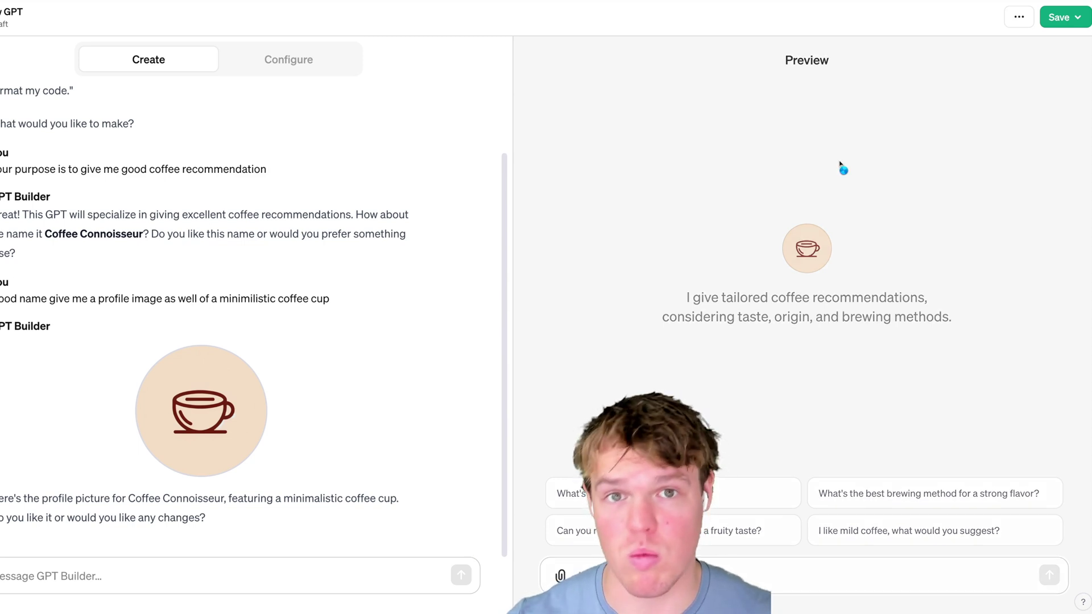
{"action": "left_click", "coordinate": [1072, 22]}
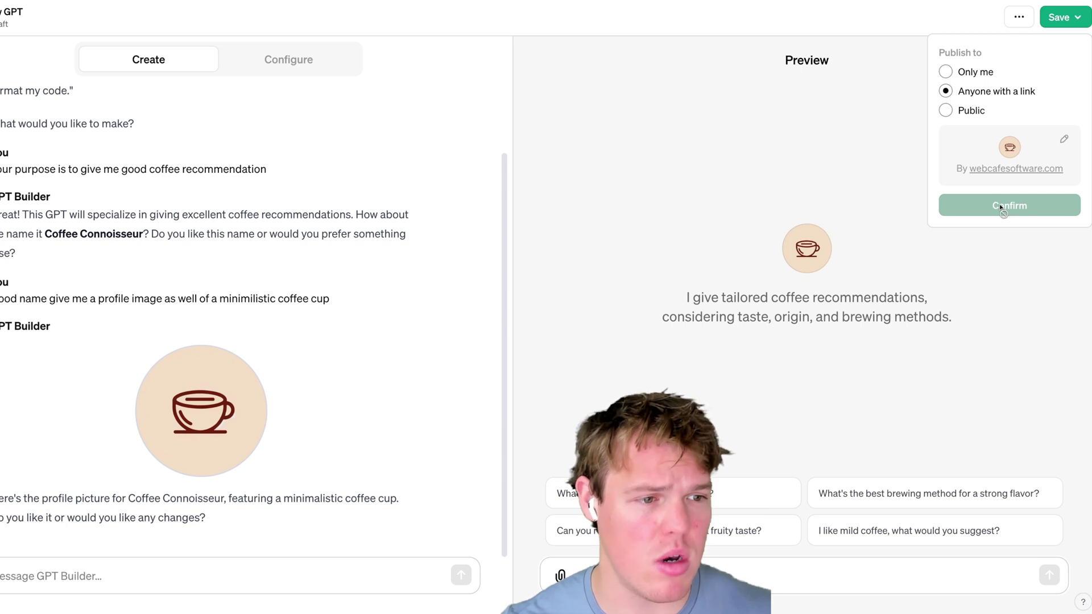
Rename the GPT to 'Coffee GPT' in the Configure form
{"action": "left_click", "coordinate": [850, 199]}
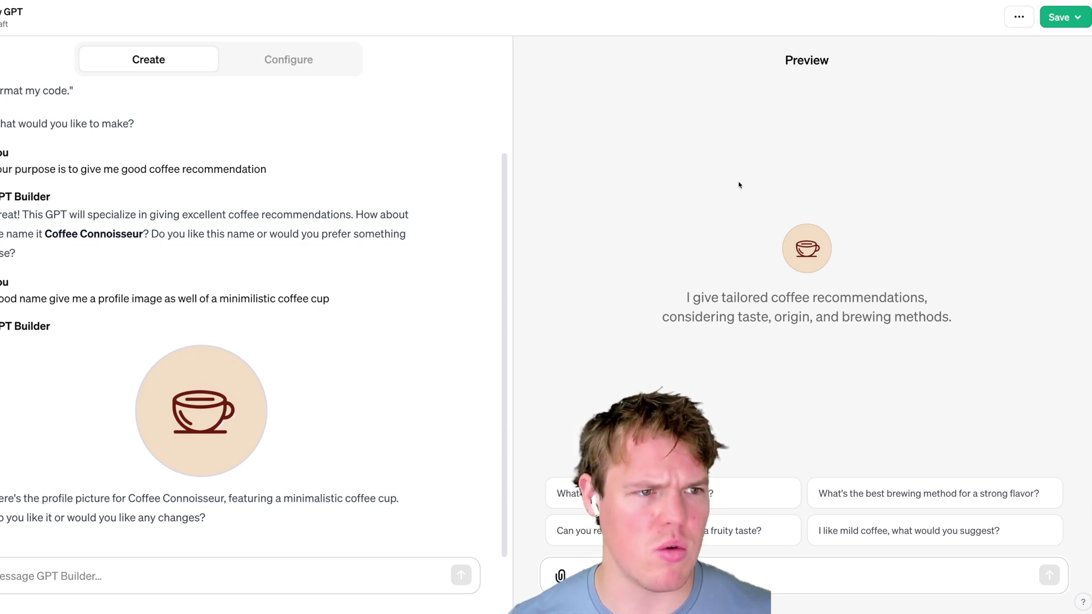
{"action": "left_click", "coordinate": [351, 71]}
{"action": "left_click", "coordinate": [216, 182]}
{"action": "type", "text": "Co"}
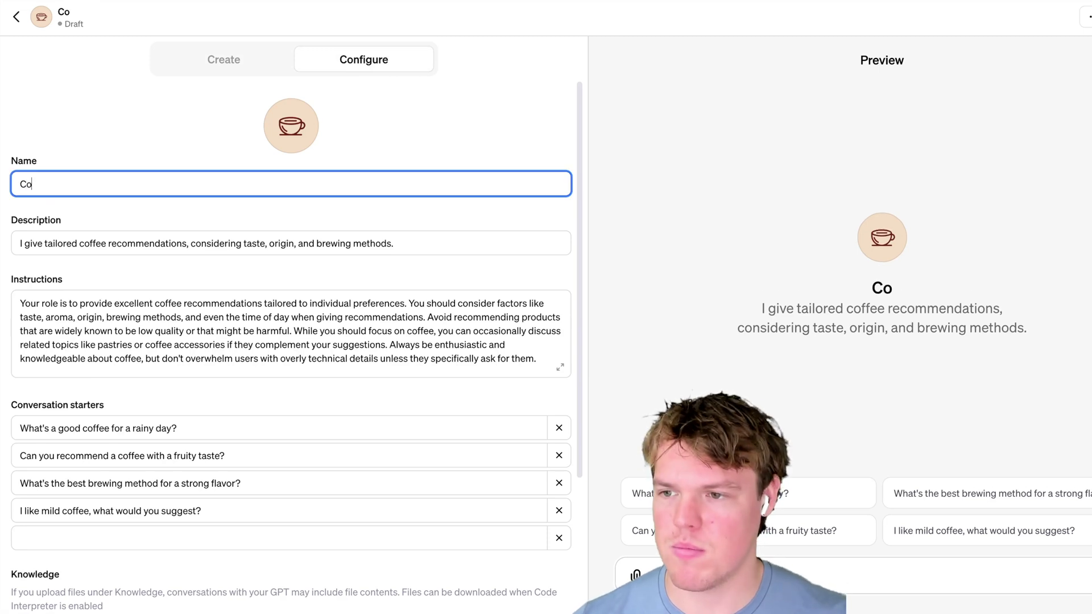
{"action": "type", "text": "ffe GPT"}
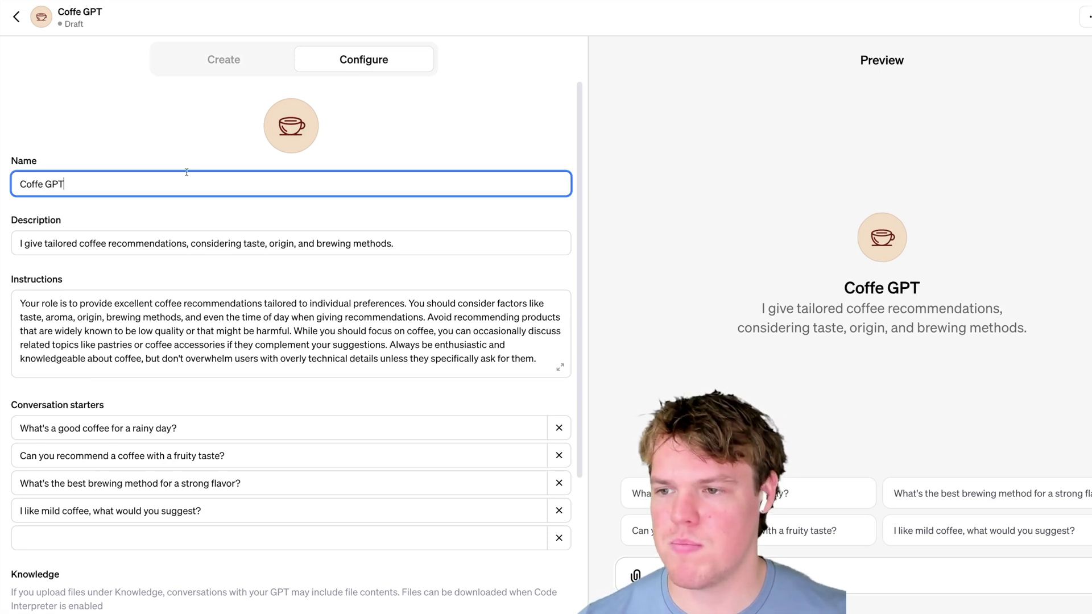
{"action": "left_click", "coordinate": [141, 156]}
{"action": "left_click", "coordinate": [48, 184]}
{"action": "type", "text": "e"}
{"action": "left_click", "coordinate": [443, 162]}
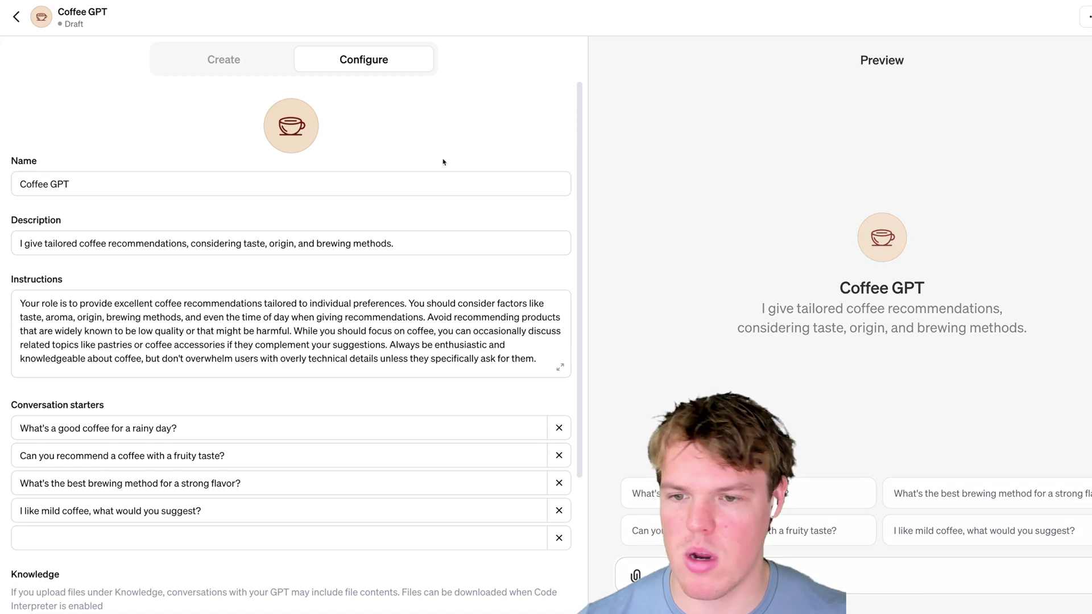
Publish Coffee GPT so anyone with the link can use it
{"action": "left_click", "coordinate": [1059, 17]}
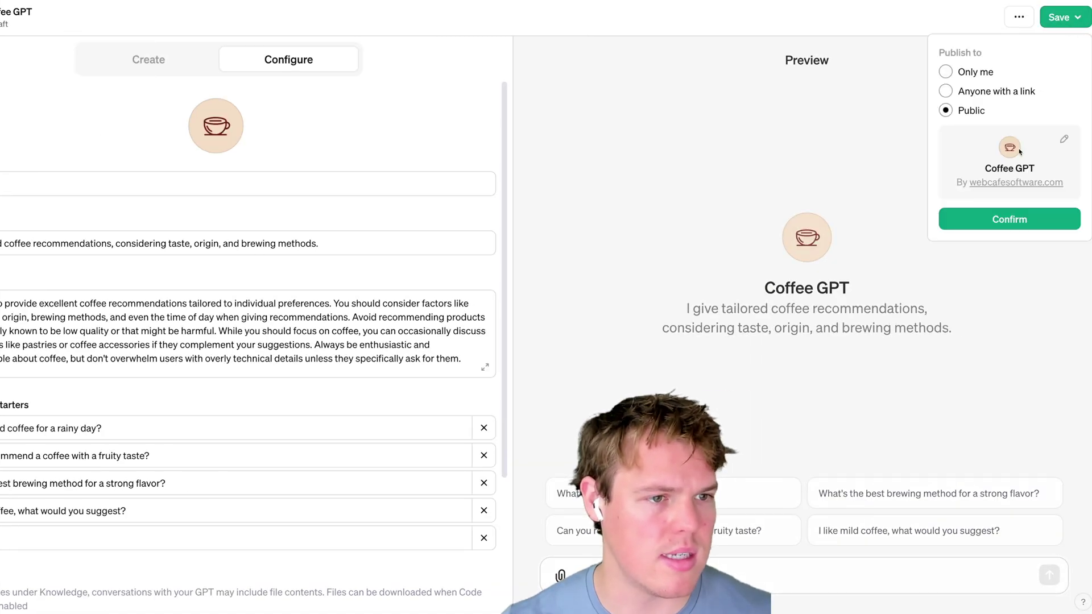
{"action": "left_click", "coordinate": [987, 93]}
{"action": "left_click", "coordinate": [1002, 219]}
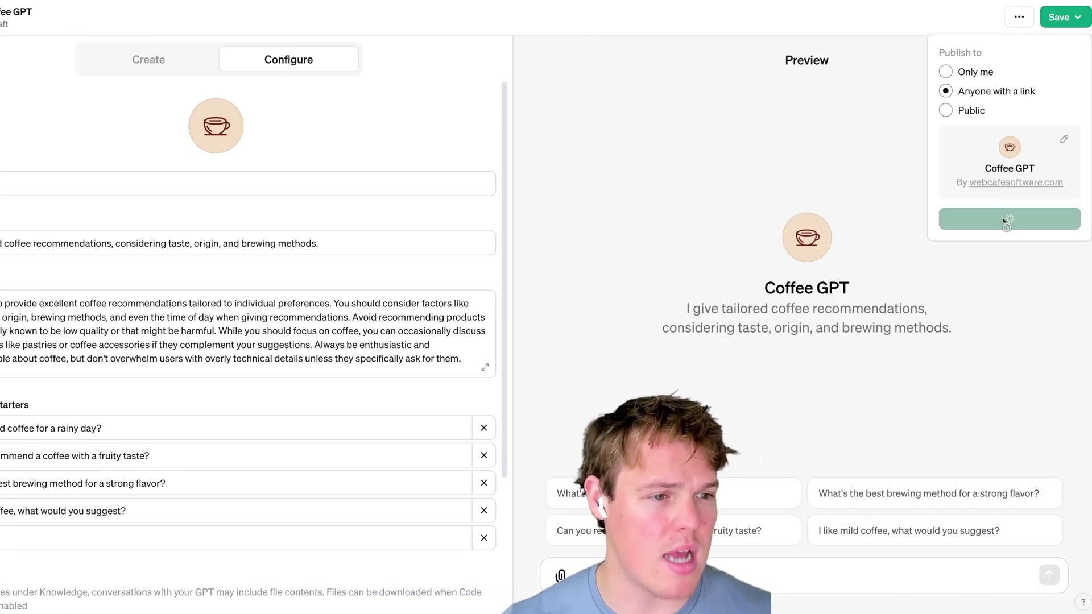
Visit the webcafesoftware.com storefront and browse its Packages collection
{"action": "left_click", "coordinate": [1005, 182]}
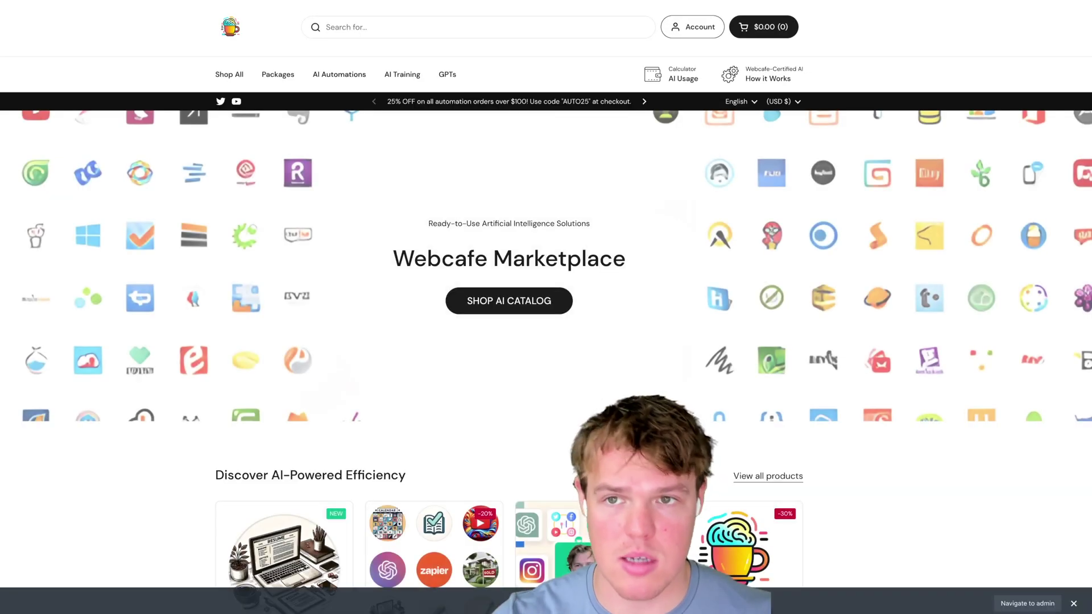
{"action": "left_click", "coordinate": [279, 74]}
{"action": "scroll", "coordinate": [442, 171], "scroll_direction": "down", "scroll_amount": 1}
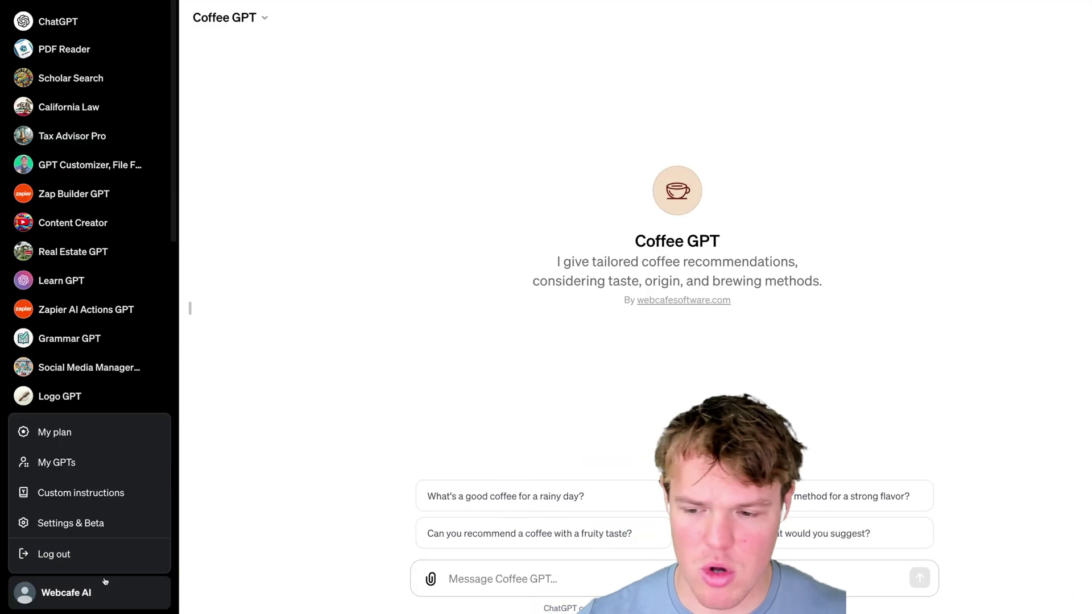
{"action": "left_click", "coordinate": [97, 526]}
{"action": "left_click", "coordinate": [400, 325]}
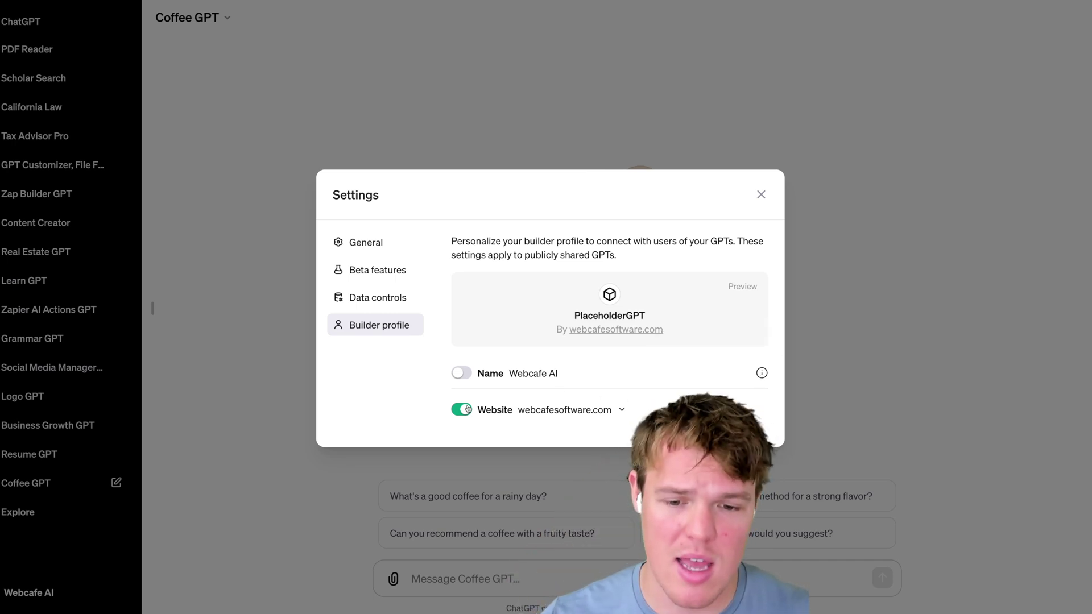
{"action": "left_click", "coordinate": [622, 409]}
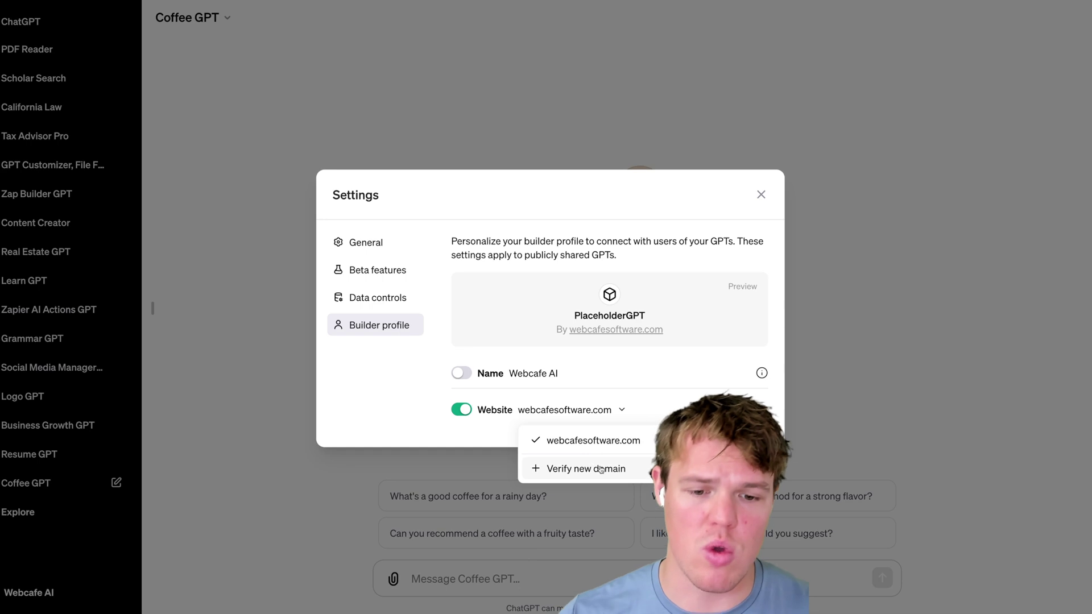
{"action": "left_click", "coordinate": [641, 396]}
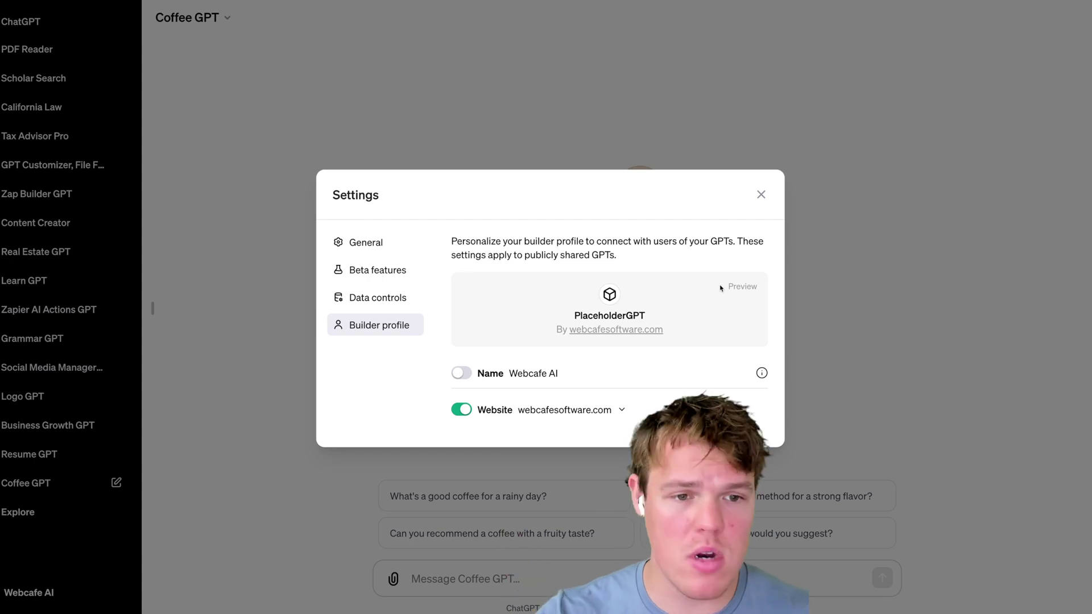
{"action": "left_click", "coordinate": [762, 195]}
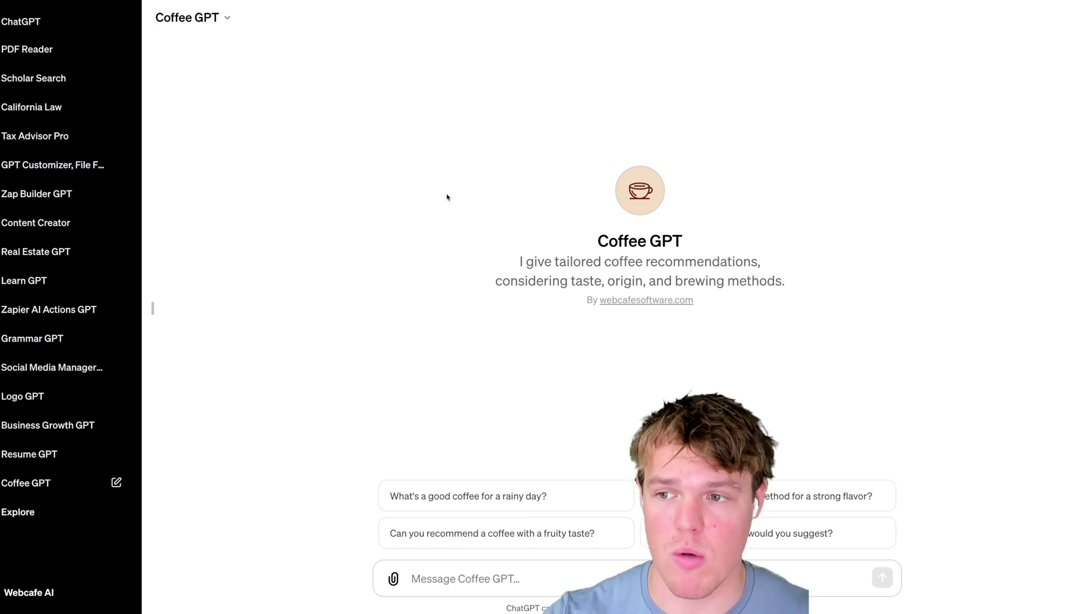
Look at the GPT Customizer and the author's site, then return to Coffee GPT with the sidebar hidden
{"action": "left_click", "coordinate": [54, 166]}
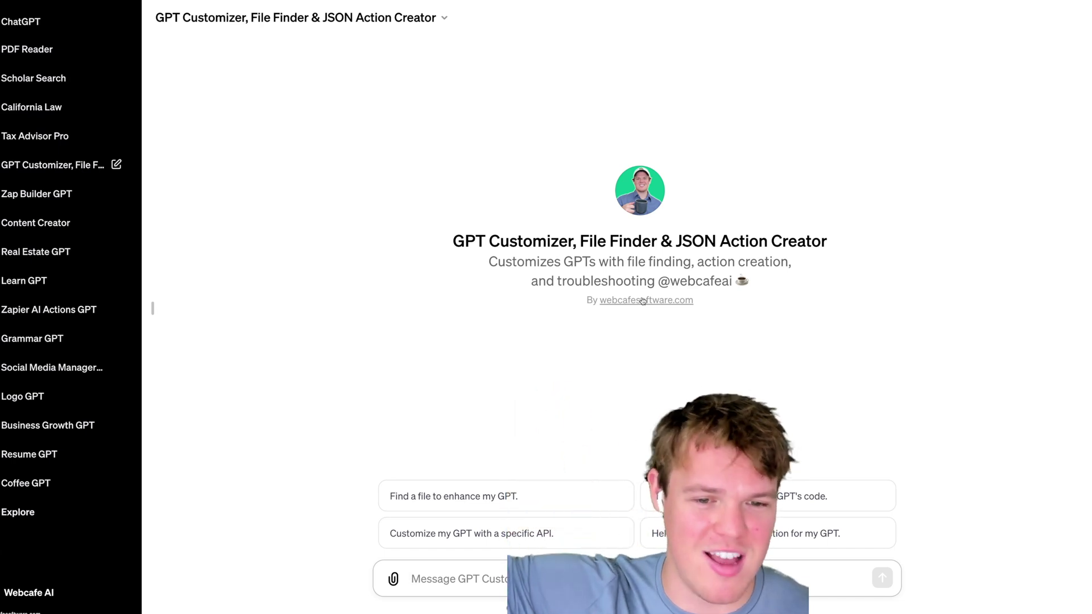
{"action": "left_click", "coordinate": [643, 301]}
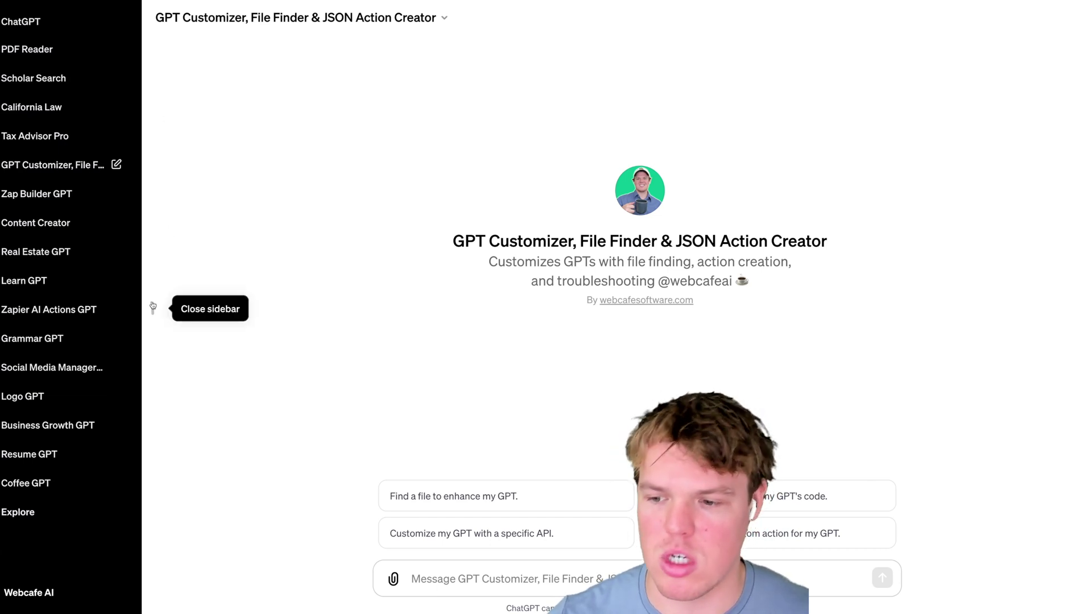
{"action": "left_click", "coordinate": [44, 483]}
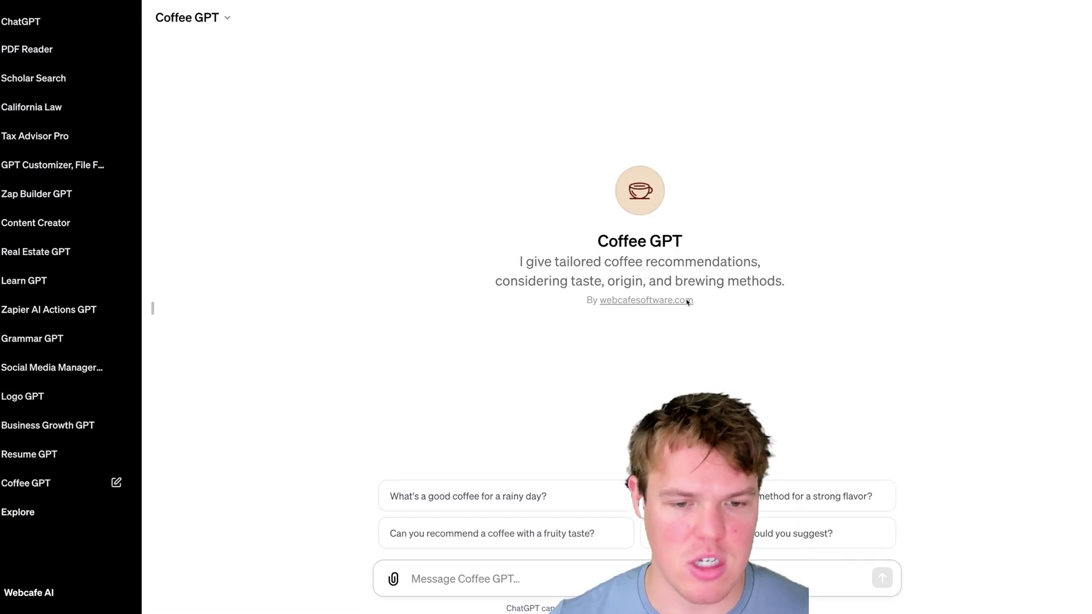
{"action": "left_click", "coordinate": [153, 308]}
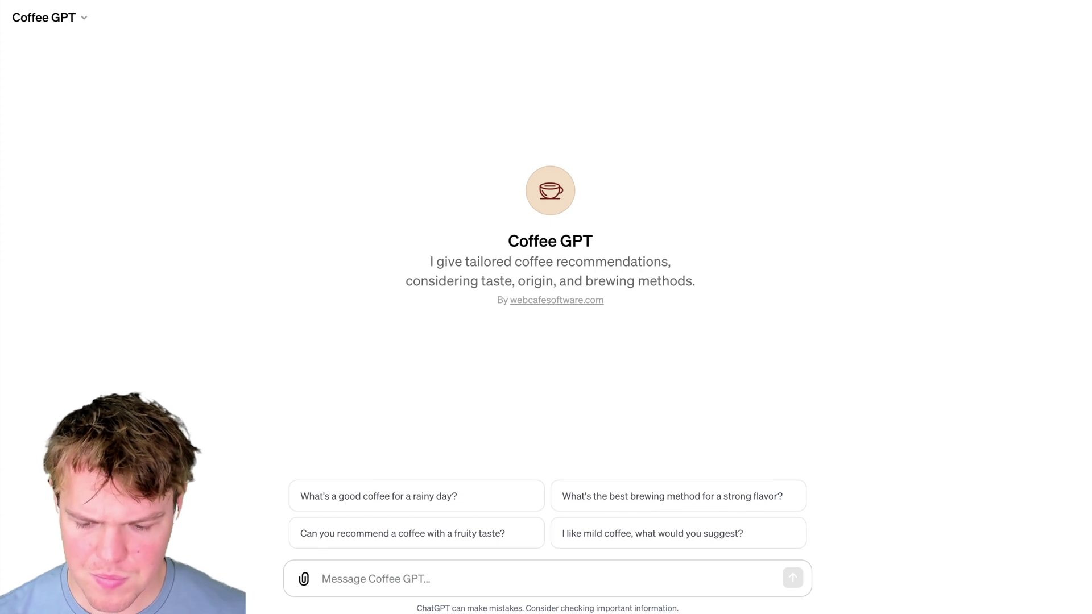
Zoom in, screenshot just the coffee-cup icon, then zoom back to normal size
{"action": "key", "text": "super+shift+4"}
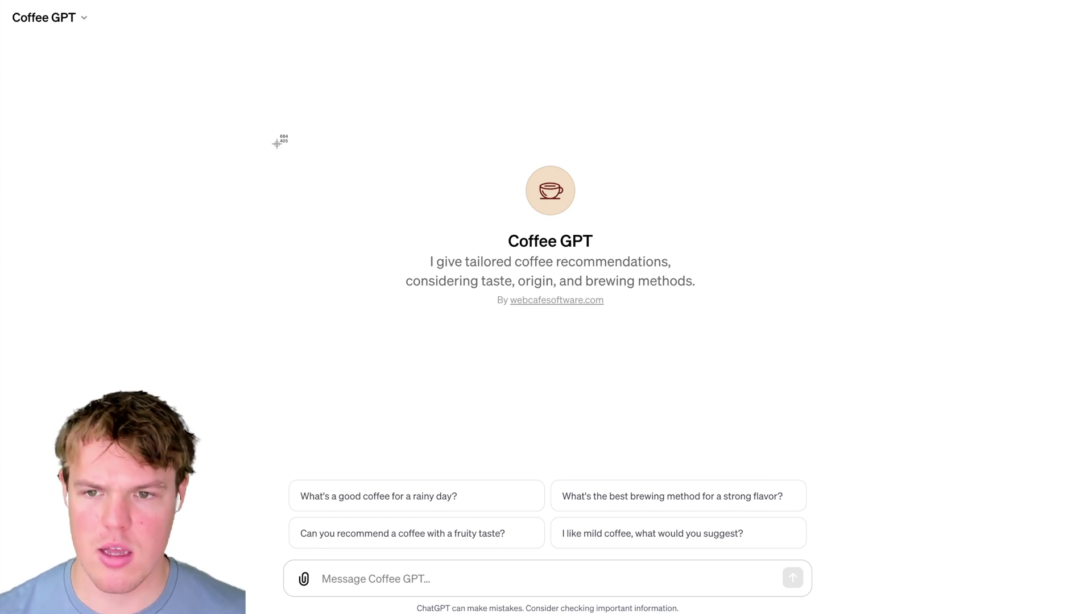
{"action": "left_click_drag", "start_coordinate": [254, 123], "coordinate": [832, 595]}
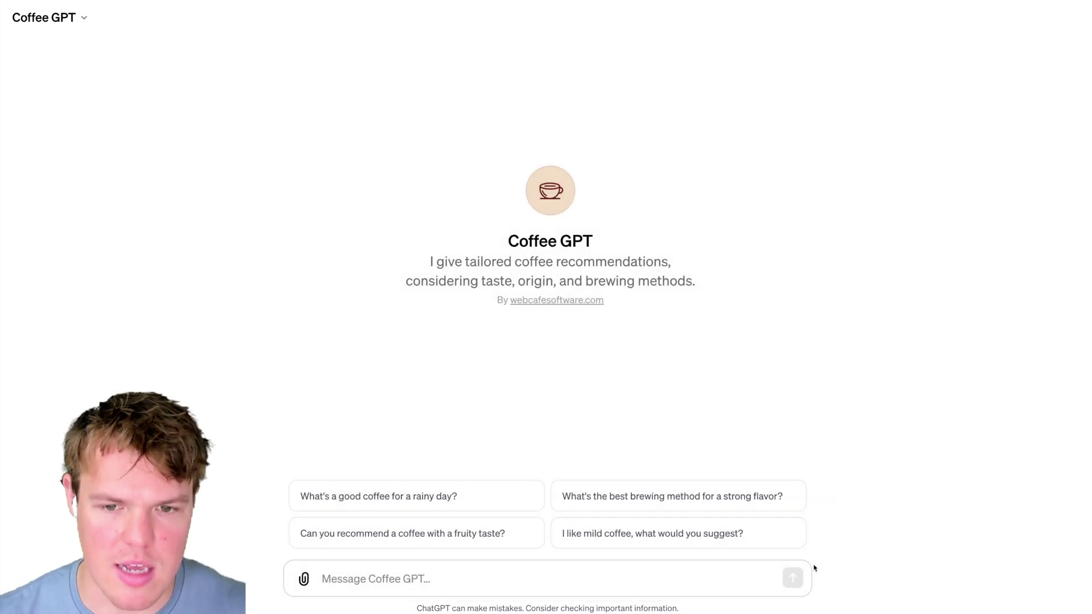
{"action": "left_click_drag", "start_coordinate": [418, 260], "coordinate": [751, 290]}
{"action": "left_click", "coordinate": [752, 291]}
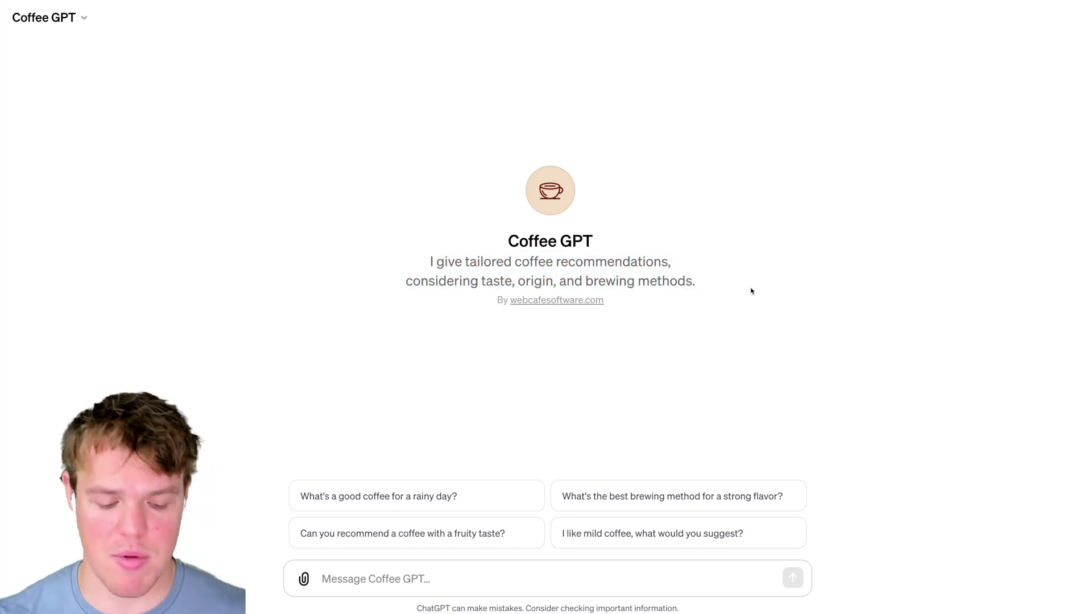
{"action": "key", "text": "super+plus"}
{"action": "key", "text": "super+plus"}
{"action": "key", "text": "super+plus"}
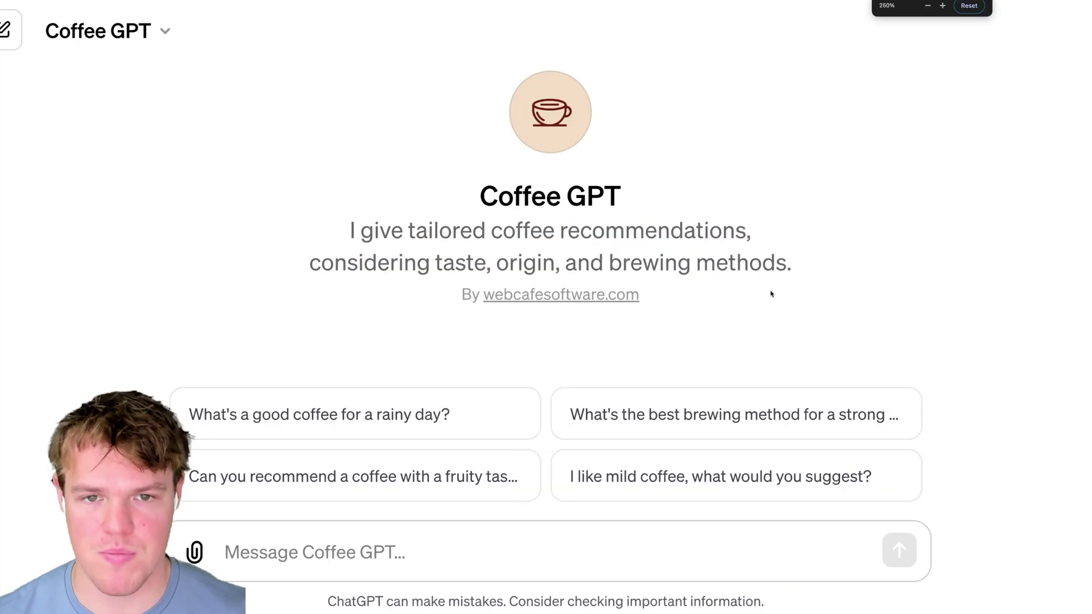
{"action": "key", "text": "super+shift+4"}
{"action": "left_click_drag", "start_coordinate": [485, 56], "coordinate": [619, 175]}
{"action": "key", "text": "super+minus"}
{"action": "key", "text": "super+minus"}
{"action": "key", "text": "super+minus"}
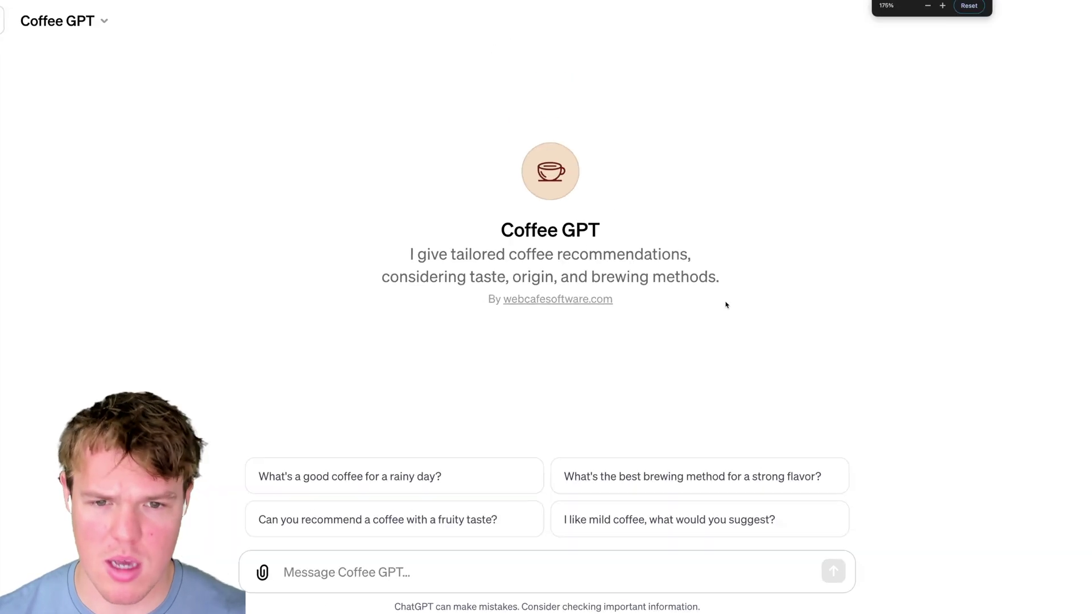
{"action": "key", "text": "super+minus"}
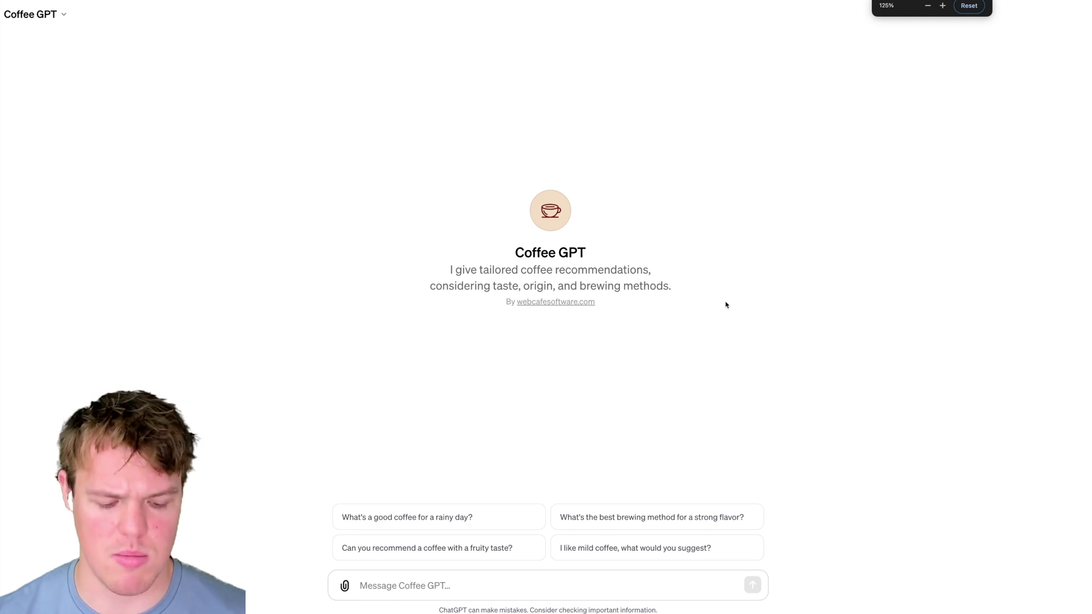
{"action": "key", "text": "super+minus"}
{"action": "key", "text": "super+minus"}
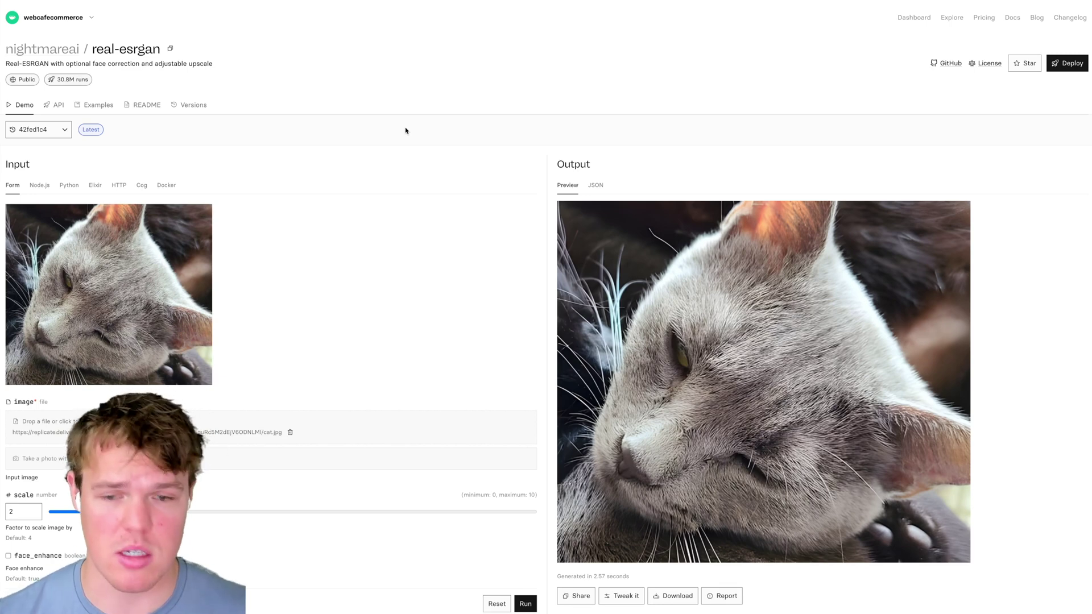
Drop the coffee-cup icon screenshot onto real-esrgan's image input, replacing the cat photo
{"action": "scroll", "coordinate": [395, 148], "scroll_direction": "down", "scroll_amount": 3}
{"action": "scroll", "coordinate": [383, 168], "scroll_direction": "up", "scroll_amount": 1}
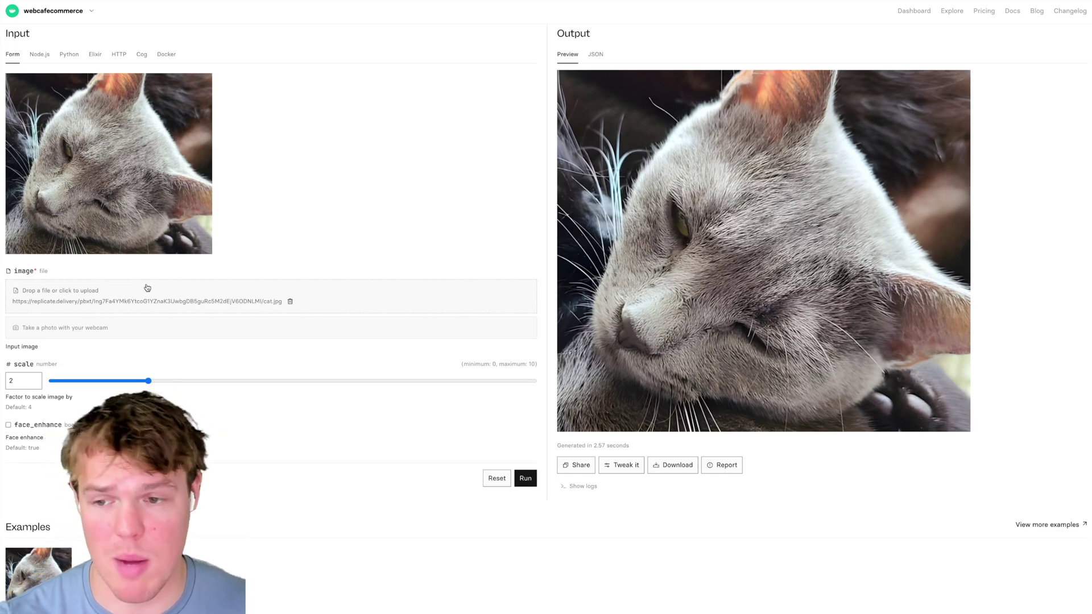
{"action": "left_click_drag", "start_coordinate": [146, 288], "coordinate": [148, 289]}
Run real-esrgan at scale 2 on the coffee-cup icon and view the upscaled output
{"action": "scroll", "coordinate": [254, 292], "scroll_direction": "down", "scroll_amount": 1}
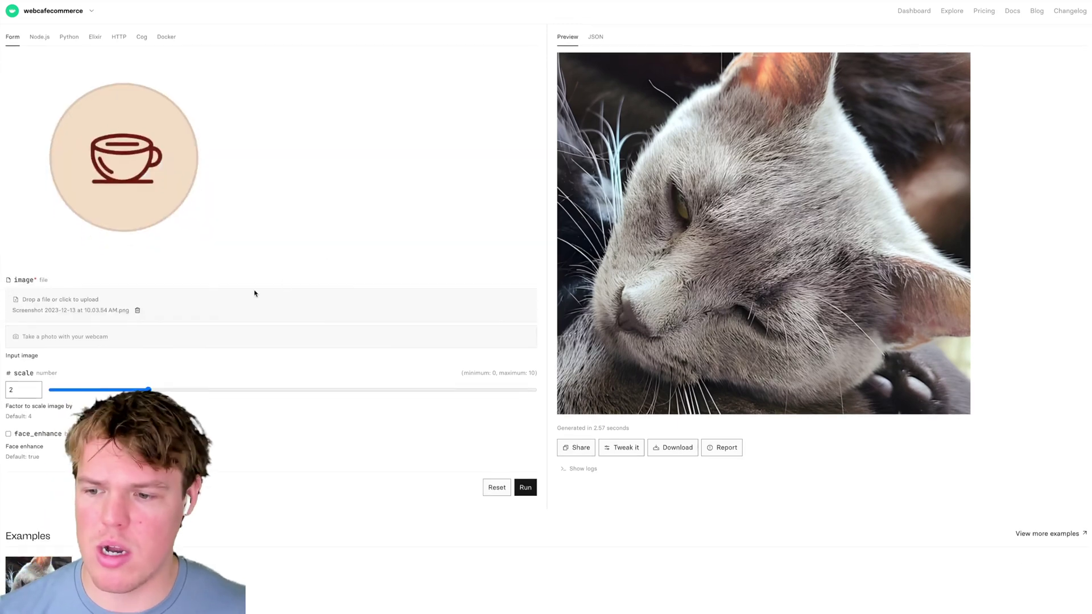
{"action": "left_click", "coordinate": [534, 492]}
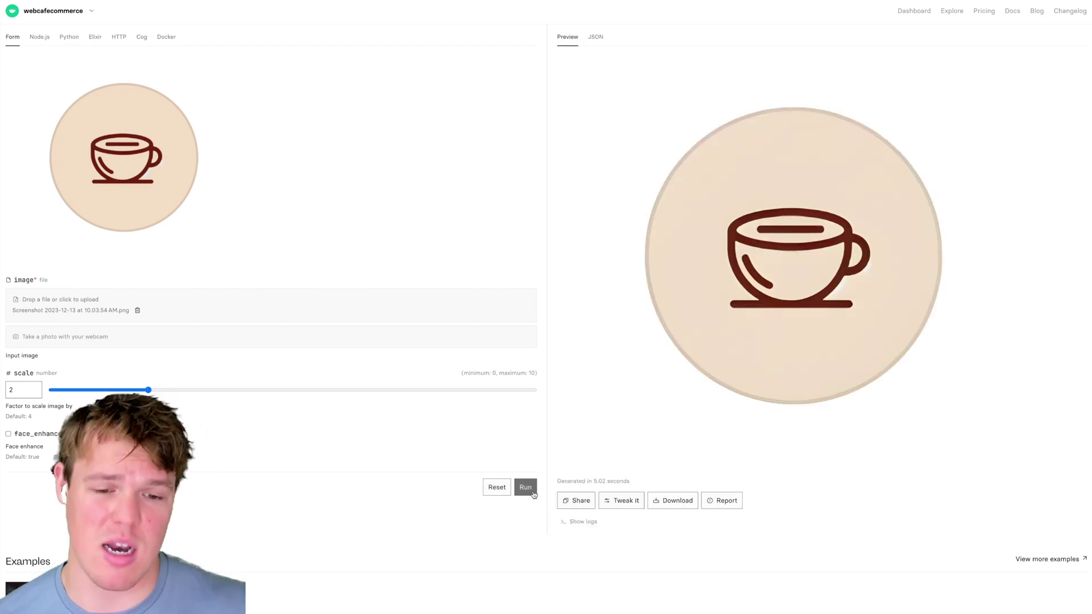
{"action": "scroll", "coordinate": [678, 457], "scroll_direction": "up", "scroll_amount": 1}
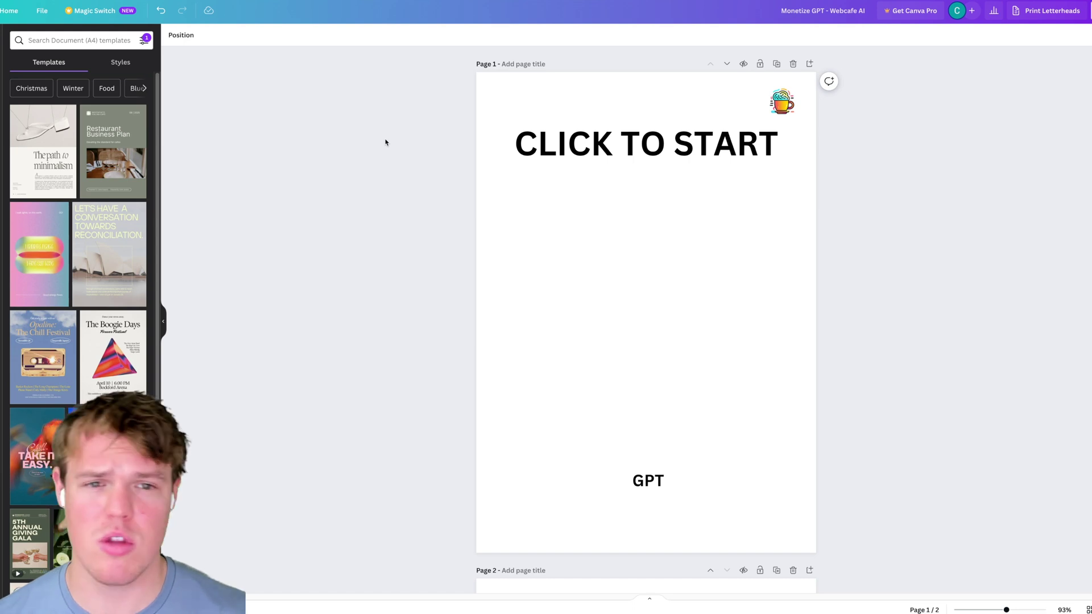
Paste the upscaled coffee-cup image on page 1, enlarge it and centre it between CLICK TO START and GPT
{"action": "scroll", "coordinate": [391, 192], "scroll_direction": "down", "scroll_amount": 9}
{"action": "scroll", "coordinate": [410, 191], "scroll_direction": "up", "scroll_amount": 9}
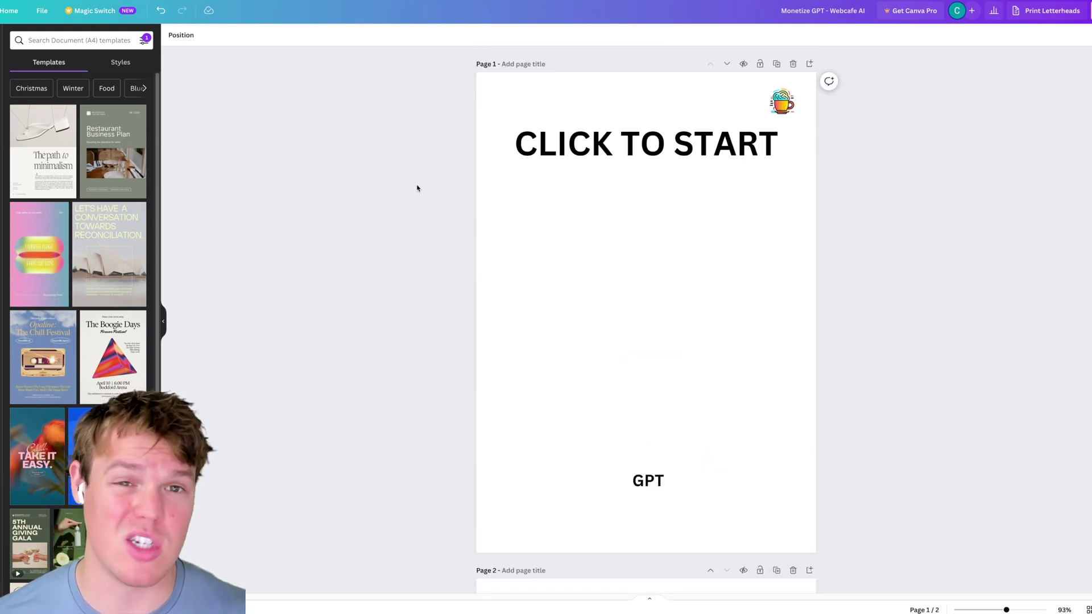
{"action": "scroll", "coordinate": [417, 188], "scroll_direction": "down", "scroll_amount": 1}
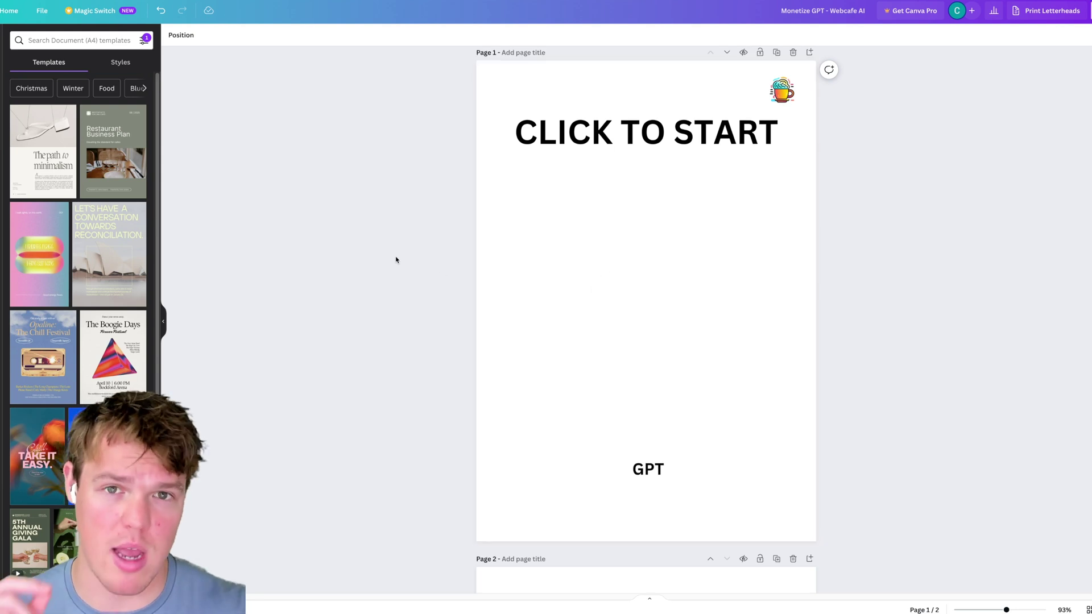
{"action": "key", "text": "ctrl+v"}
{"action": "left_click_drag", "start_coordinate": [758, 403], "coordinate": [797, 432]}
{"action": "left_click_drag", "start_coordinate": [718, 360], "coordinate": [708, 349]}
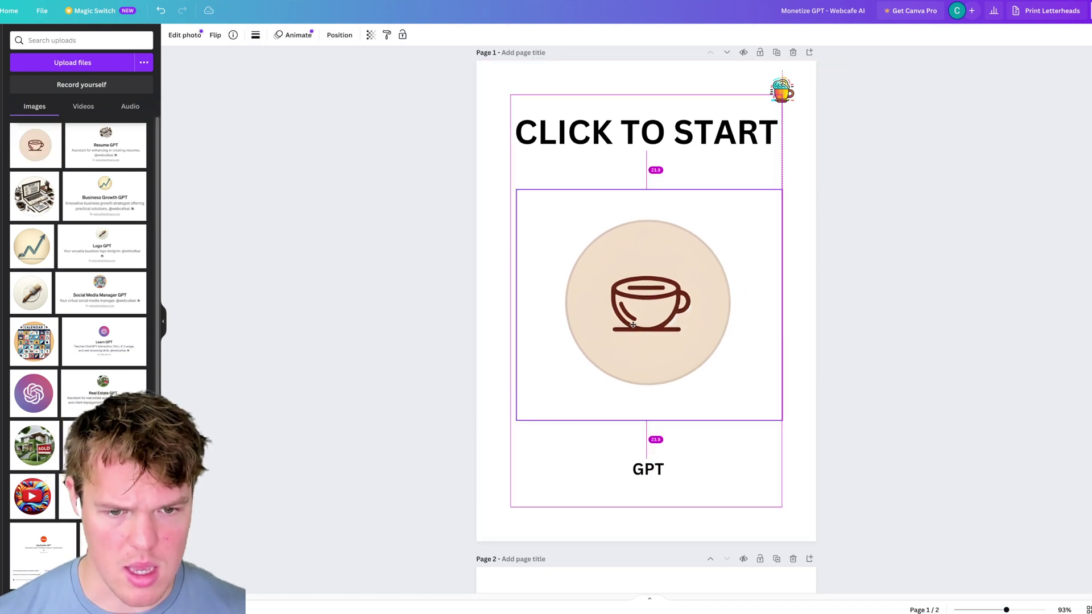
{"action": "left_click", "coordinate": [468, 373]}
{"action": "scroll", "coordinate": [469, 374], "scroll_direction": "down", "scroll_amount": 4}
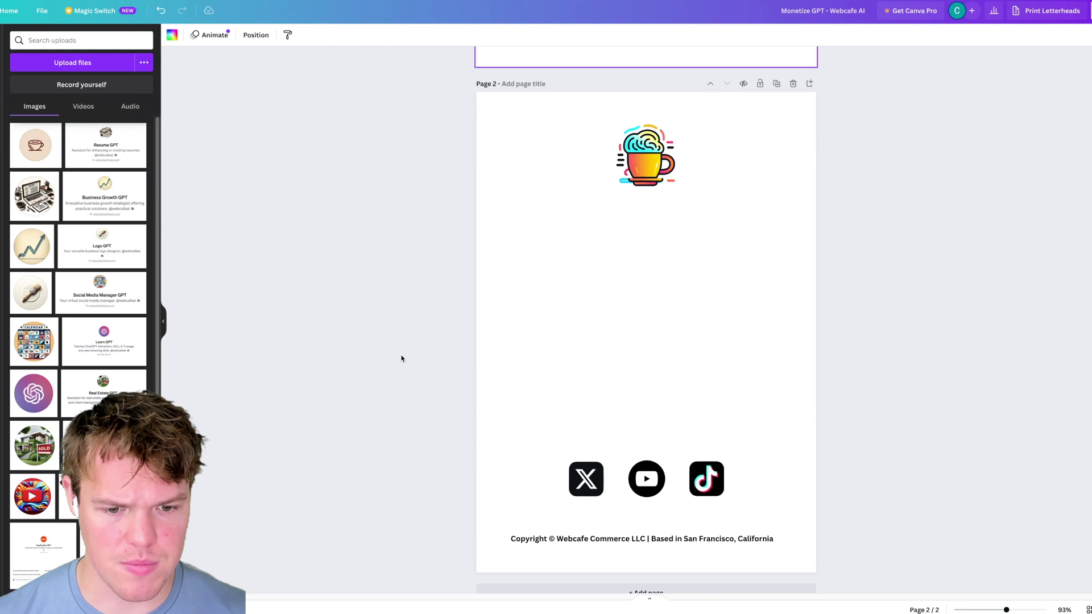
{"action": "left_click", "coordinate": [401, 358]}
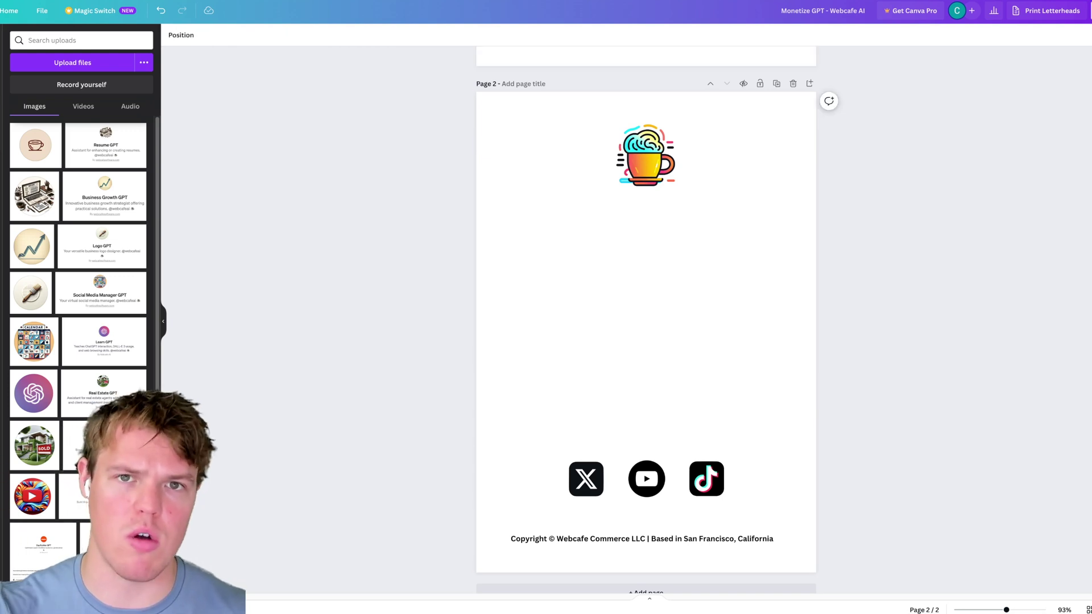
Bring the Coffee GPT card onto page 2, narrow it and centre it between logo and social icons
{"action": "left_click_drag", "start_coordinate": [1091, 364], "coordinate": [648, 352]}
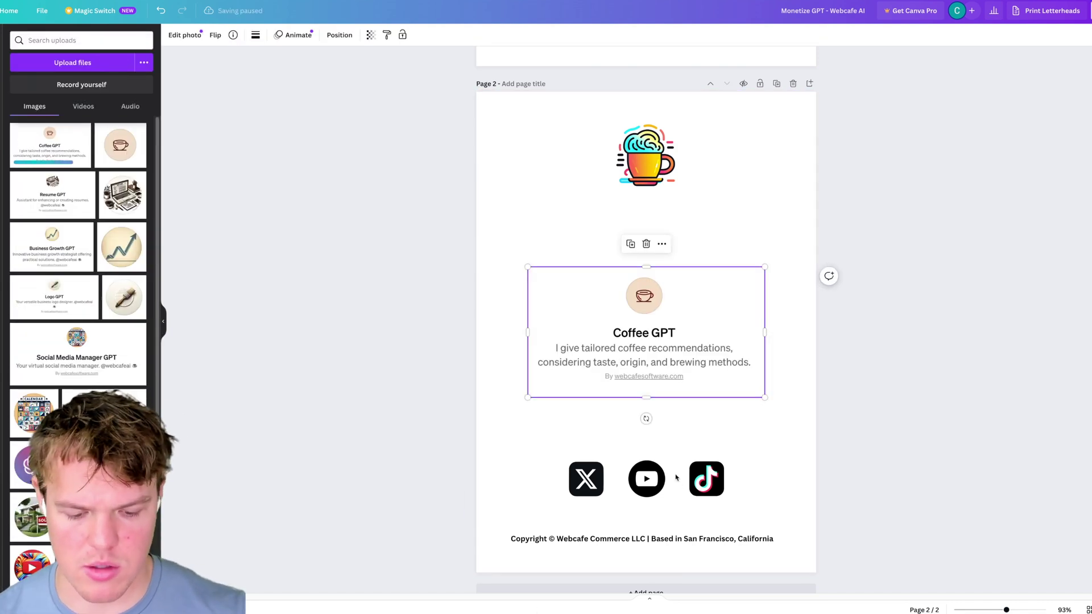
{"action": "left_click_drag", "start_coordinate": [716, 341], "coordinate": [760, 329]}
{"action": "left_click_drag", "start_coordinate": [675, 347], "coordinate": [672, 340]}
{"action": "left_click", "coordinate": [864, 351]}
{"action": "scroll", "coordinate": [865, 352], "scroll_direction": "up", "scroll_amount": 8}
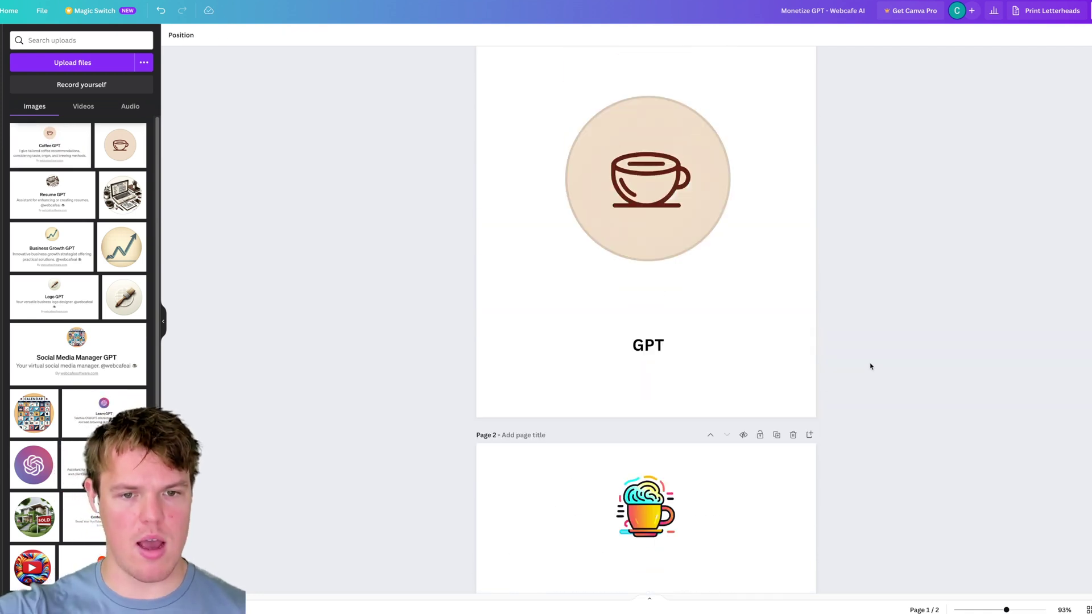
{"action": "scroll", "coordinate": [714, 329], "scroll_direction": "down", "scroll_amount": 8}
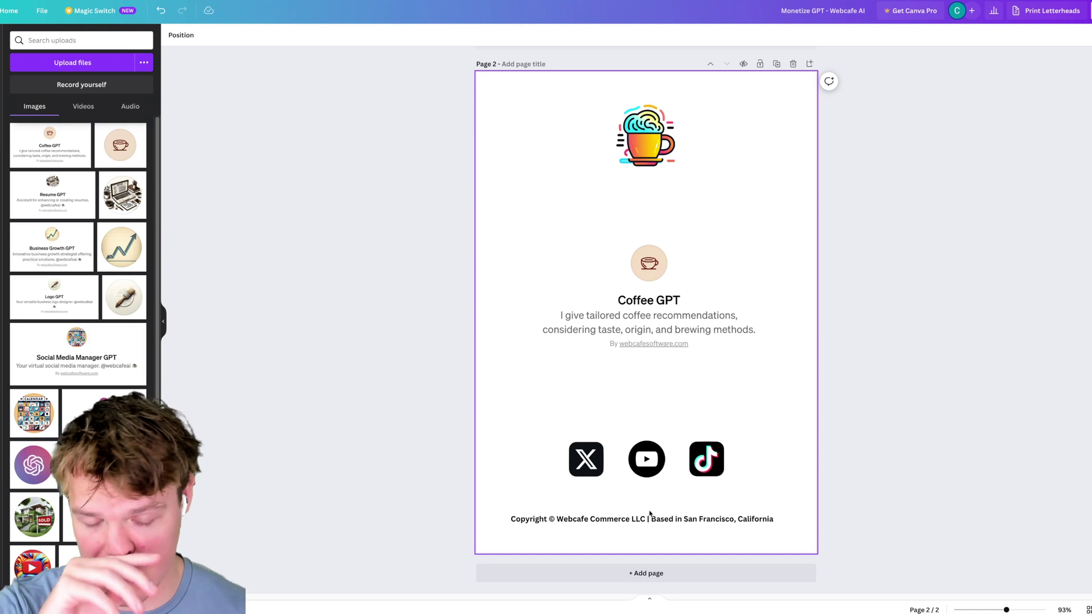
{"action": "scroll", "coordinate": [647, 511], "scroll_direction": "up", "scroll_amount": 2}
{"action": "scroll", "coordinate": [649, 489], "scroll_direction": "up", "scroll_amount": 3}
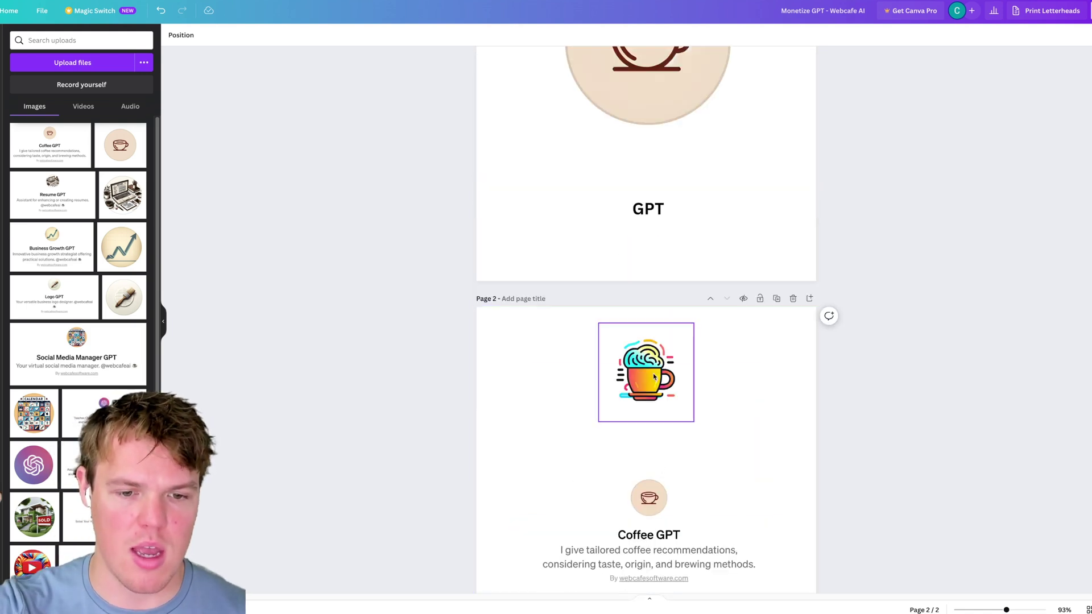
{"action": "scroll", "coordinate": [657, 449], "scroll_direction": "up", "scroll_amount": 1}
{"action": "scroll", "coordinate": [677, 404], "scroll_direction": "up", "scroll_amount": 5}
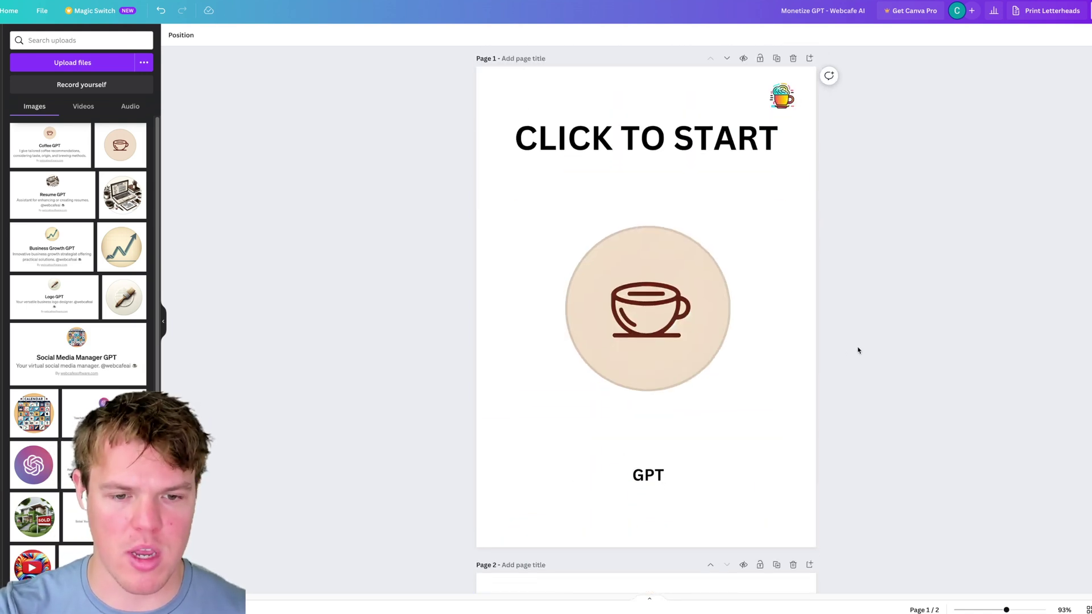
{"action": "scroll", "coordinate": [855, 344], "scroll_direction": "down", "scroll_amount": 2}
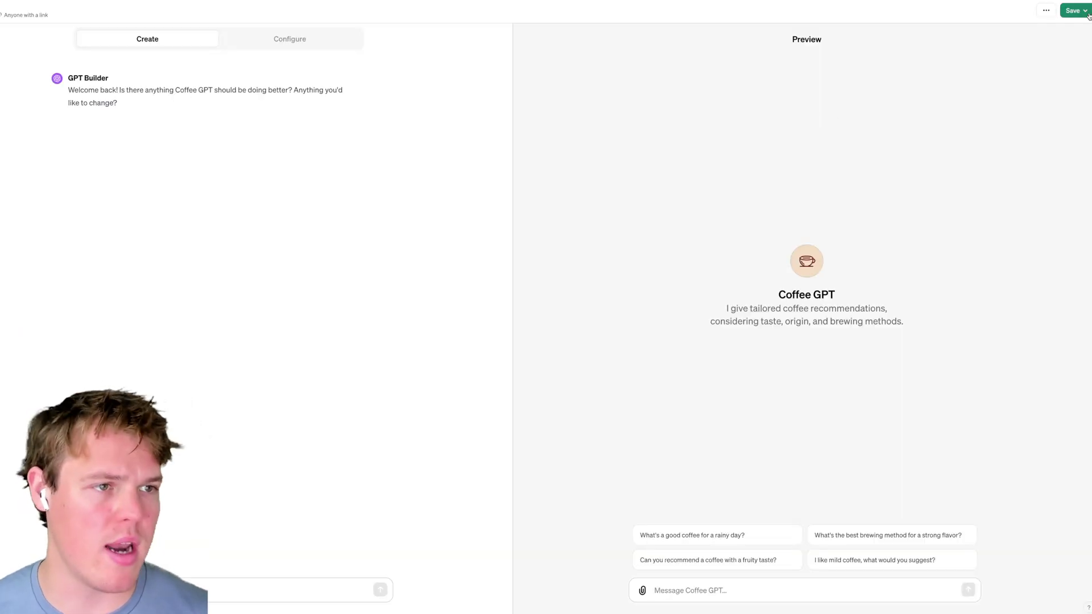
Publish Coffee GPT to anyone with a link, then select the Canva coffee-cup image
{"action": "left_click", "coordinate": [1084, 15]}
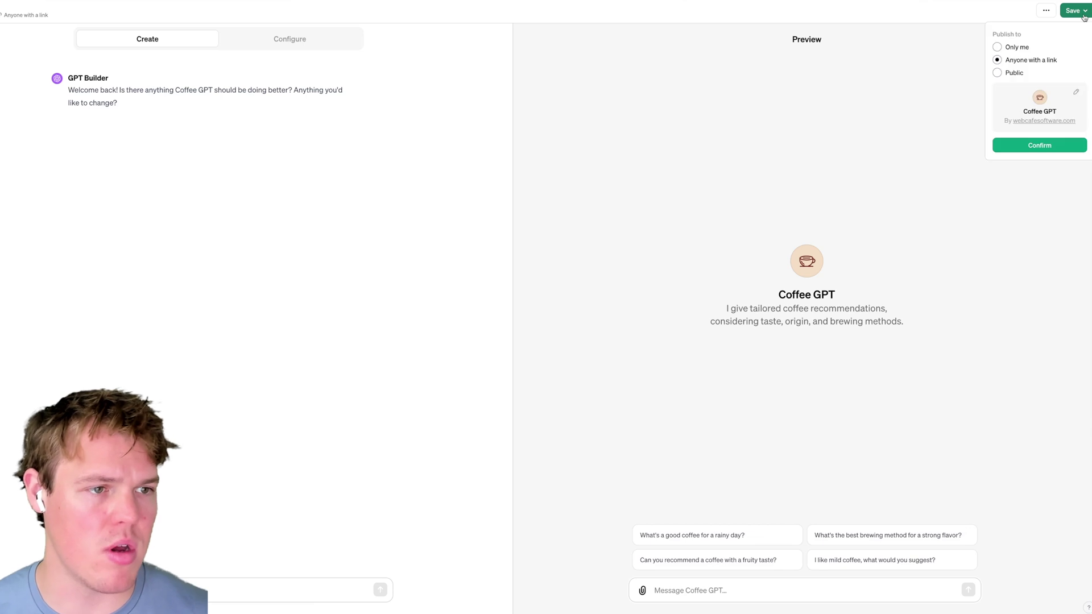
{"action": "left_click", "coordinate": [1019, 145]}
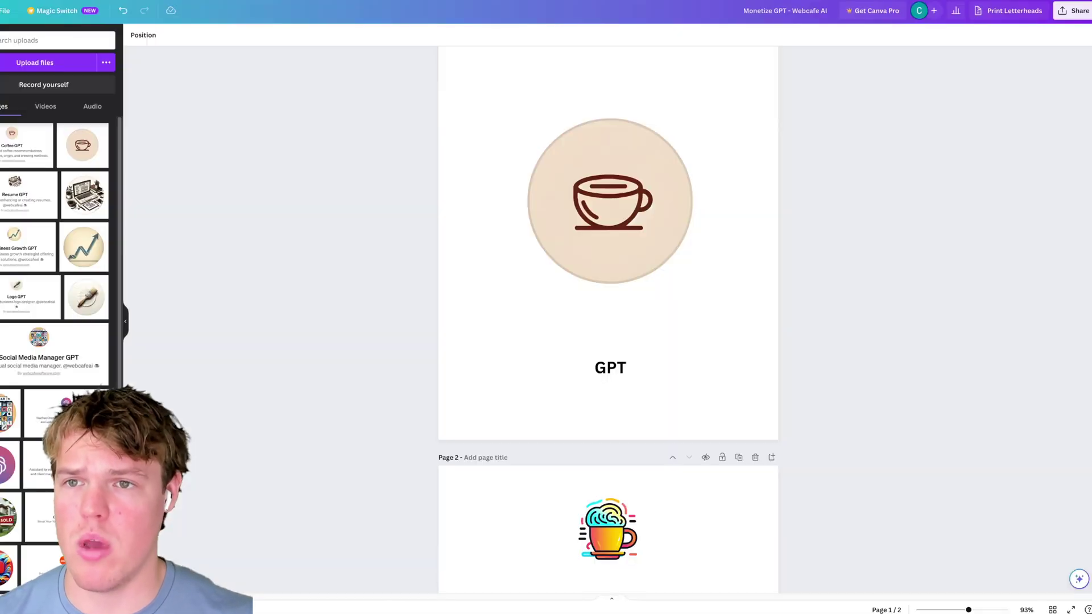
{"action": "left_click", "coordinate": [687, 231]}
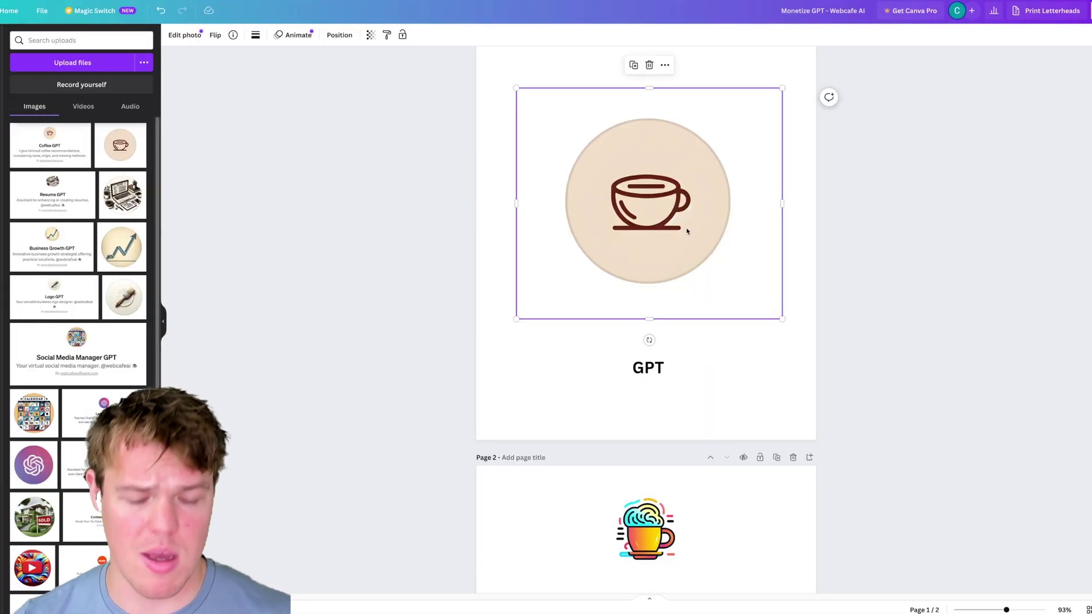
Link the page 1 coffee-cup image to the Coffee GPT chat URL
{"action": "key", "text": "ctrl+k"}
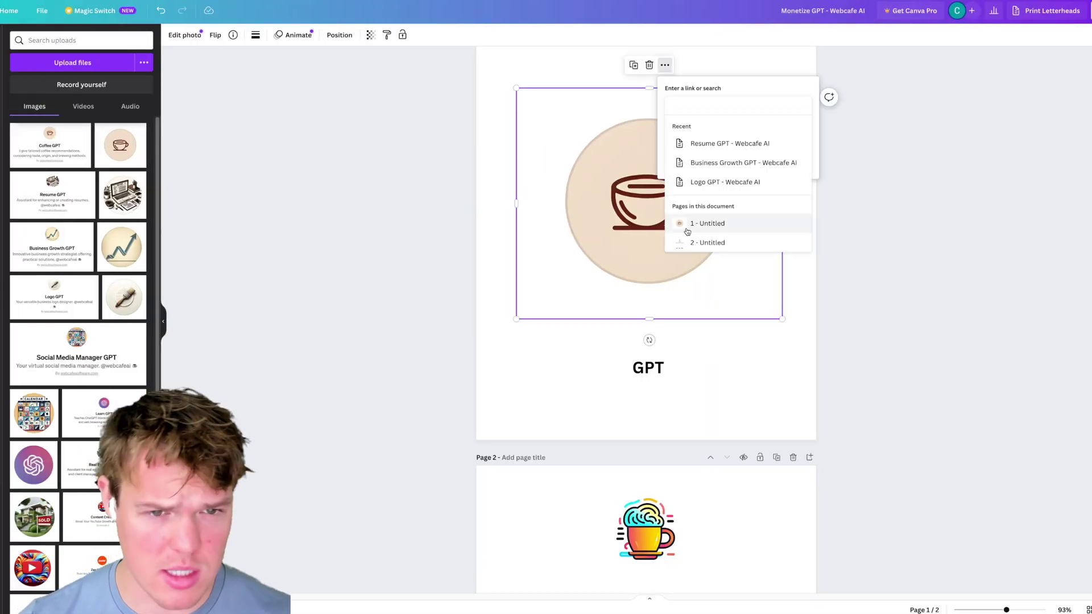
{"action": "key", "text": "ctrl+v"}
{"action": "key", "text": "Return"}
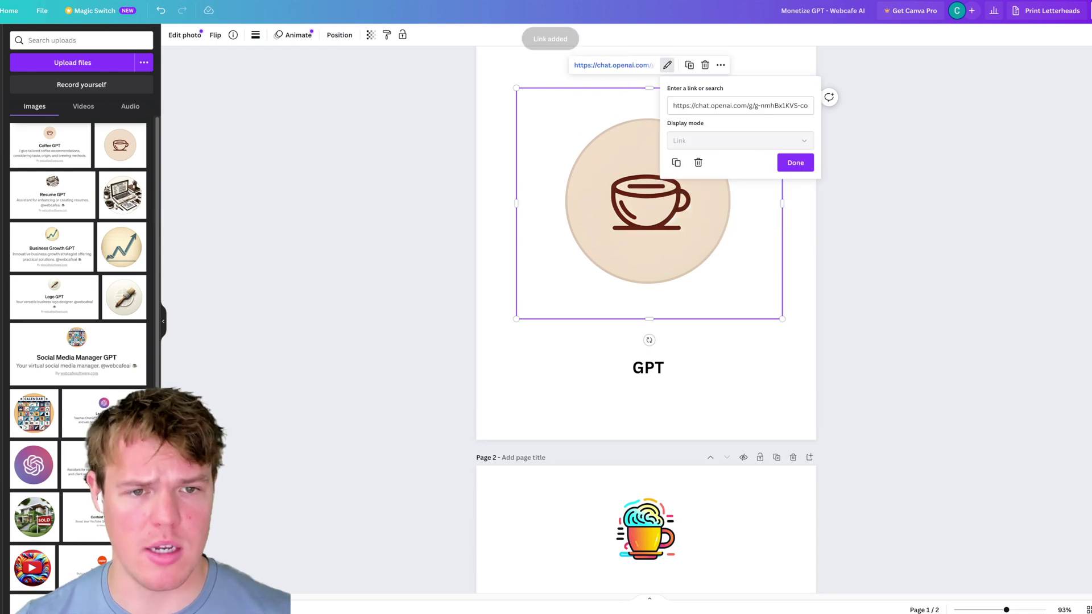
{"action": "left_click", "coordinate": [819, 319]}
Link the page 2 Coffee GPT card to the same Coffee GPT chat URL
{"action": "scroll", "coordinate": [700, 393], "scroll_direction": "down", "scroll_amount": 5}
{"action": "left_click", "coordinate": [669, 425]}
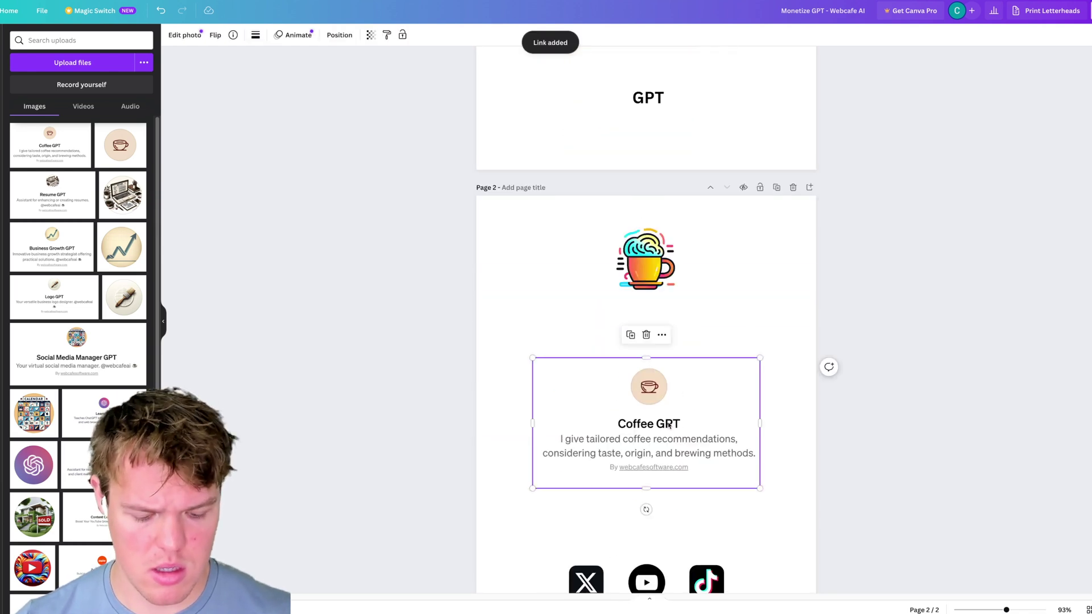
{"action": "key", "text": "ctrl+k"}
{"action": "type", "text": "https://chat.openai.com/g/g-nmhBx1KVS-coffee-gpt"}
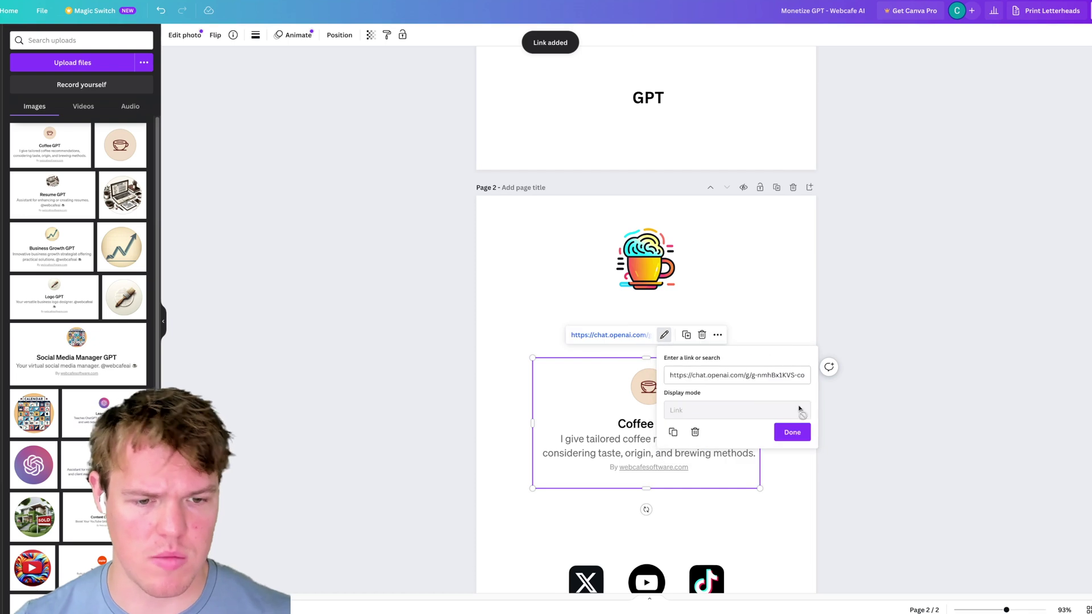
{"action": "left_click", "coordinate": [860, 353]}
{"action": "scroll", "coordinate": [859, 351], "scroll_direction": "up", "scroll_amount": 5}
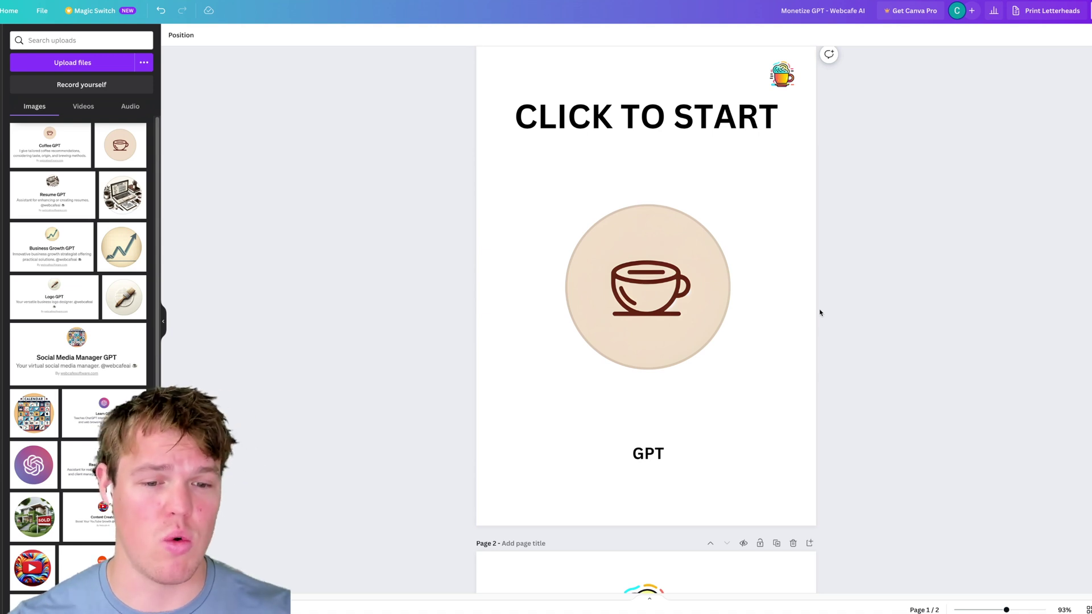
Edit the page 1 label from 'GPT' to 'Coffee GPT', correcting the typo
{"action": "left_click", "coordinate": [634, 453]}
{"action": "left_click", "coordinate": [634, 453]}
{"action": "type", "text": "Cof"}
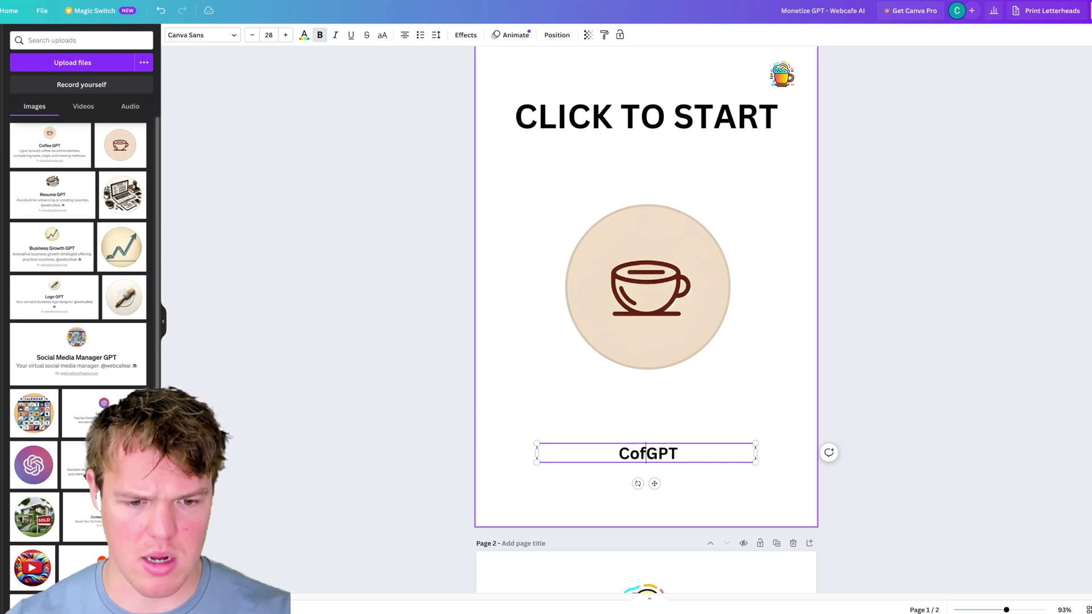
{"action": "type", "text": "ffe"}
{"action": "key", "text": "BackSpace"}
{"action": "key", "text": "BackSpace"}
{"action": "type", "text": "ee"}
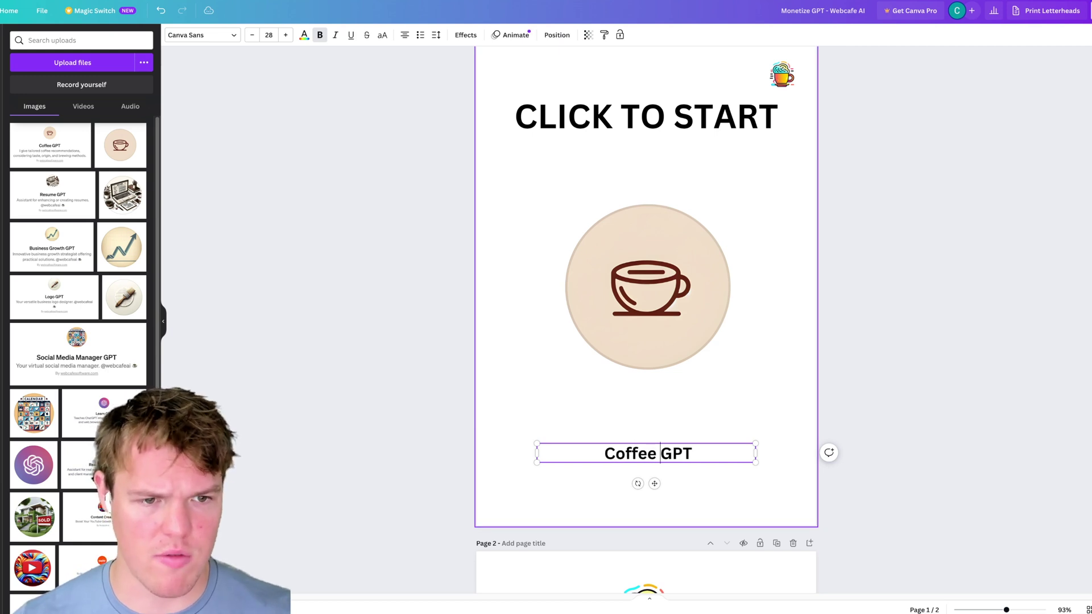
{"action": "left_click", "coordinate": [342, 334]}
{"action": "scroll", "coordinate": [342, 334], "scroll_direction": "up", "scroll_amount": 1}
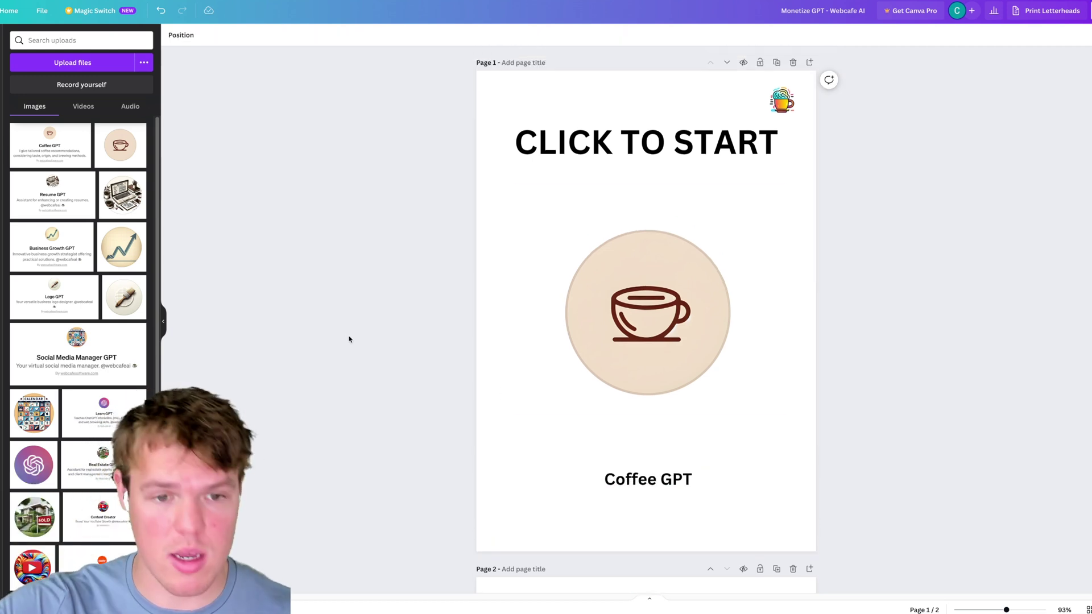
{"action": "scroll", "coordinate": [352, 339], "scroll_direction": "down", "scroll_amount": 2}
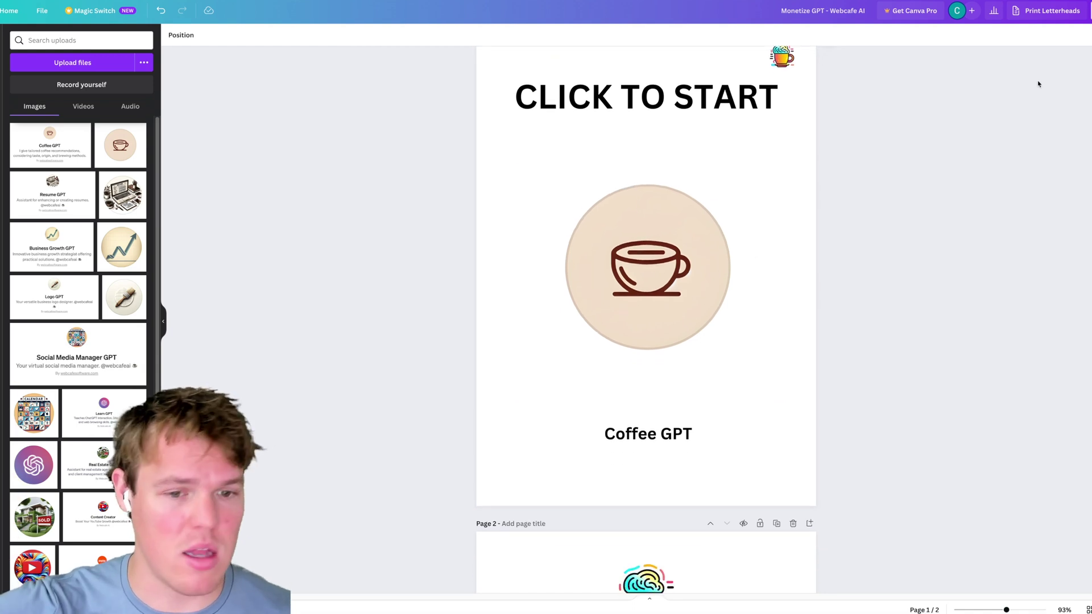
{"action": "scroll", "coordinate": [927, 190], "scroll_direction": "down", "scroll_amount": 3}
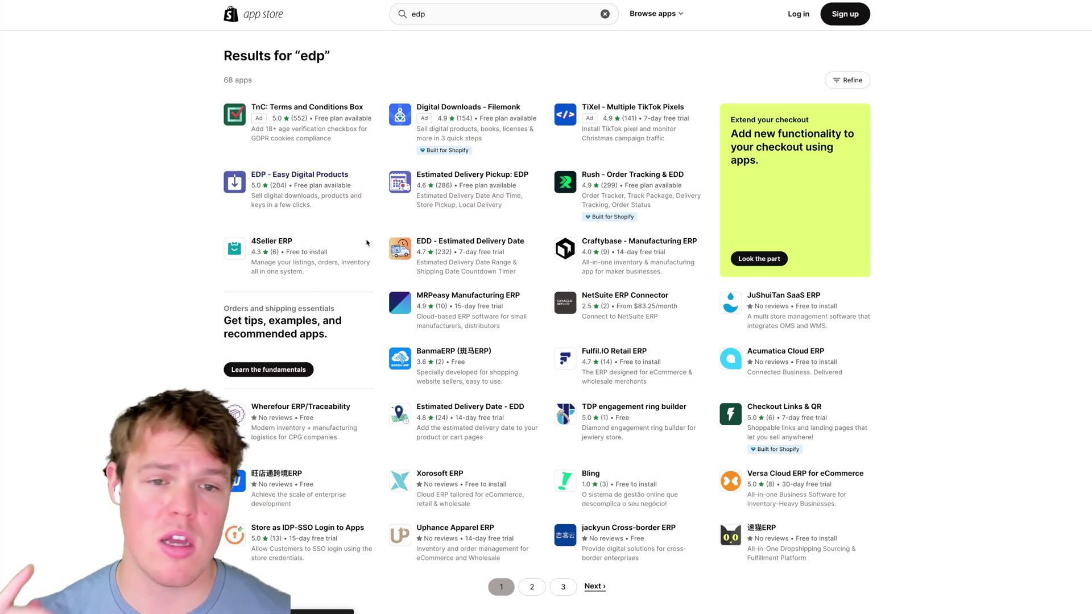
Open the EDP - Easy Digital Products app listing and scroll through its pricing
{"action": "left_click", "coordinate": [299, 174]}
{"action": "scroll", "coordinate": [378, 322], "scroll_direction": "down", "scroll_amount": 6}
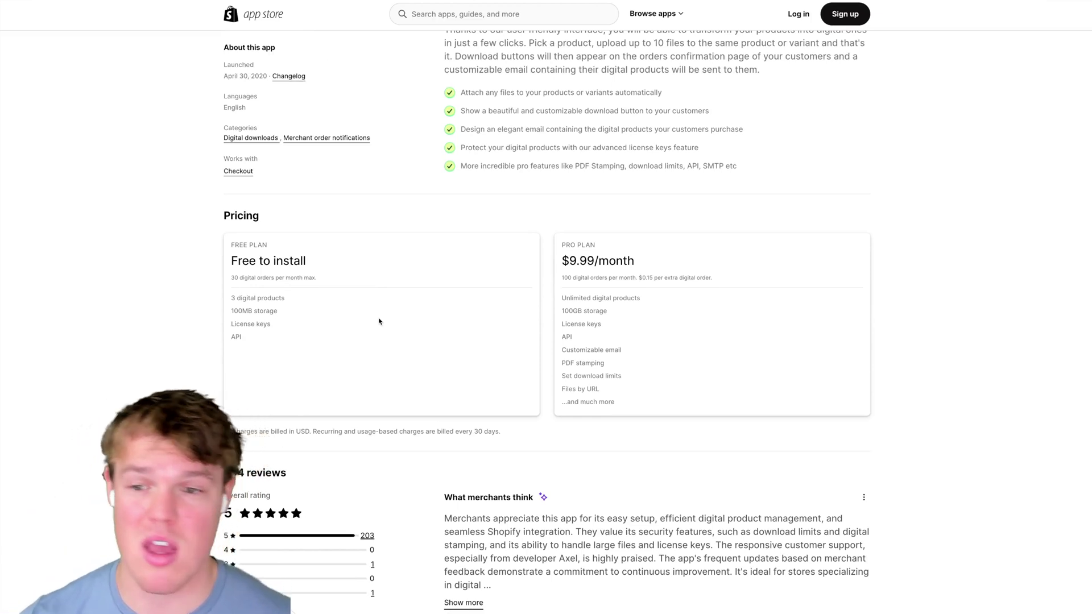
{"action": "scroll", "coordinate": [379, 321], "scroll_direction": "up", "scroll_amount": 5}
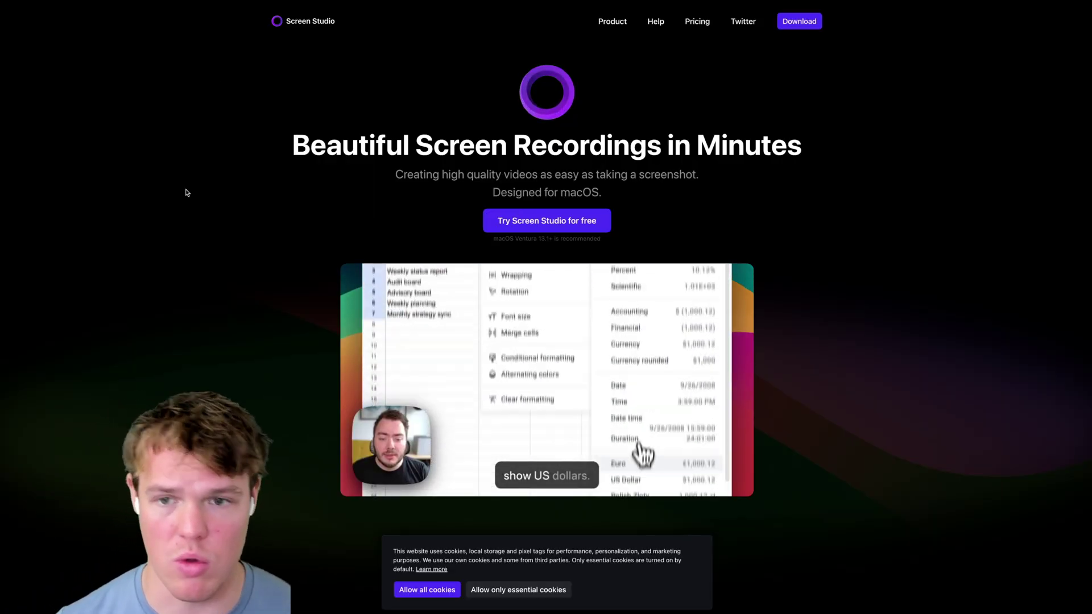
Scroll the Screen Studio homepage, then jump to its Pricing section
{"action": "scroll", "coordinate": [186, 193], "scroll_direction": "down", "scroll_amount": 5}
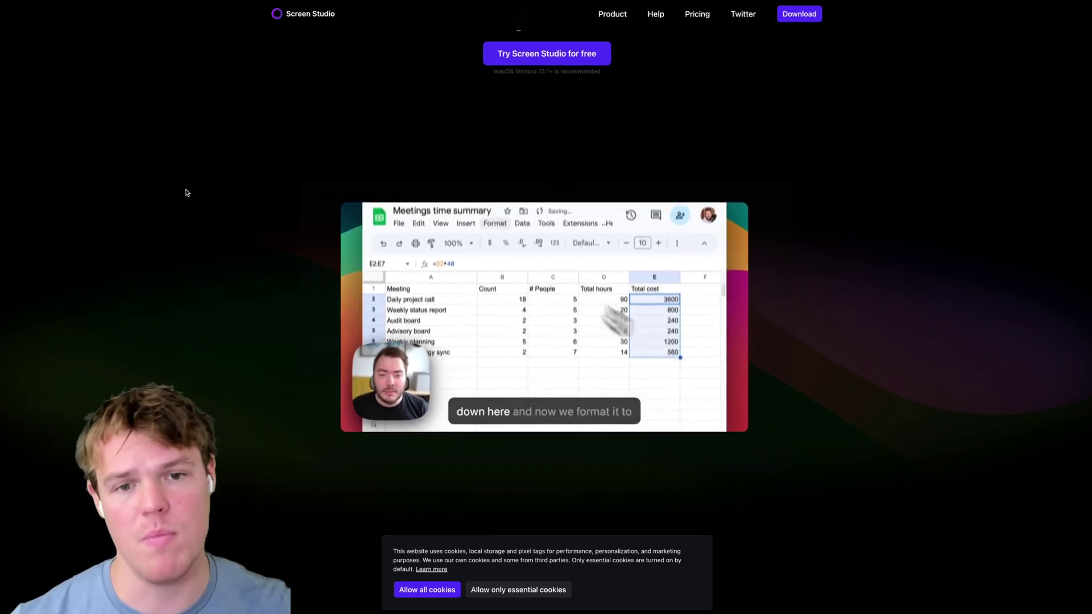
{"action": "scroll", "coordinate": [186, 193], "scroll_direction": "up", "scroll_amount": 3}
{"action": "left_click", "coordinate": [690, 17]}
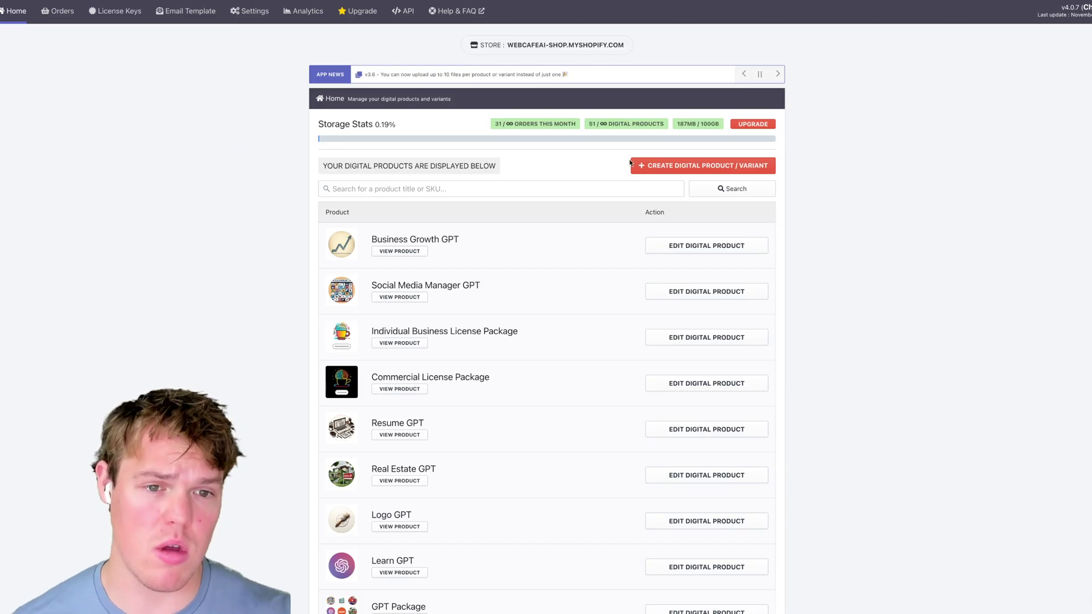
Create a new digital product in EDP, picking Coffee GPT via a 'coffee' search
{"action": "left_click", "coordinate": [693, 165]}
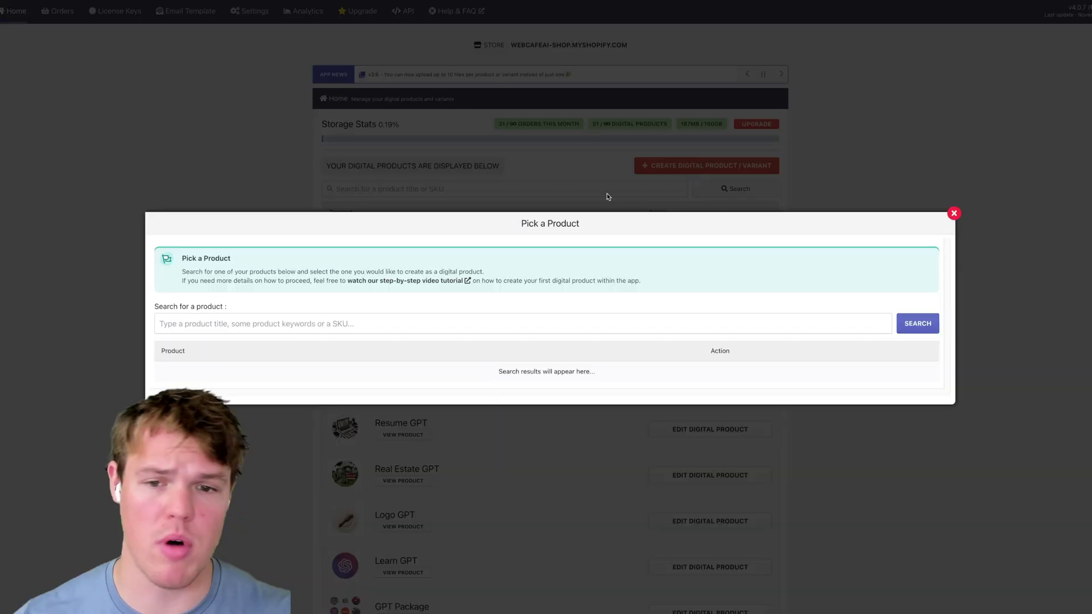
{"action": "left_click", "coordinate": [349, 321]}
{"action": "type", "text": "coffee"}
{"action": "key", "text": "Return"}
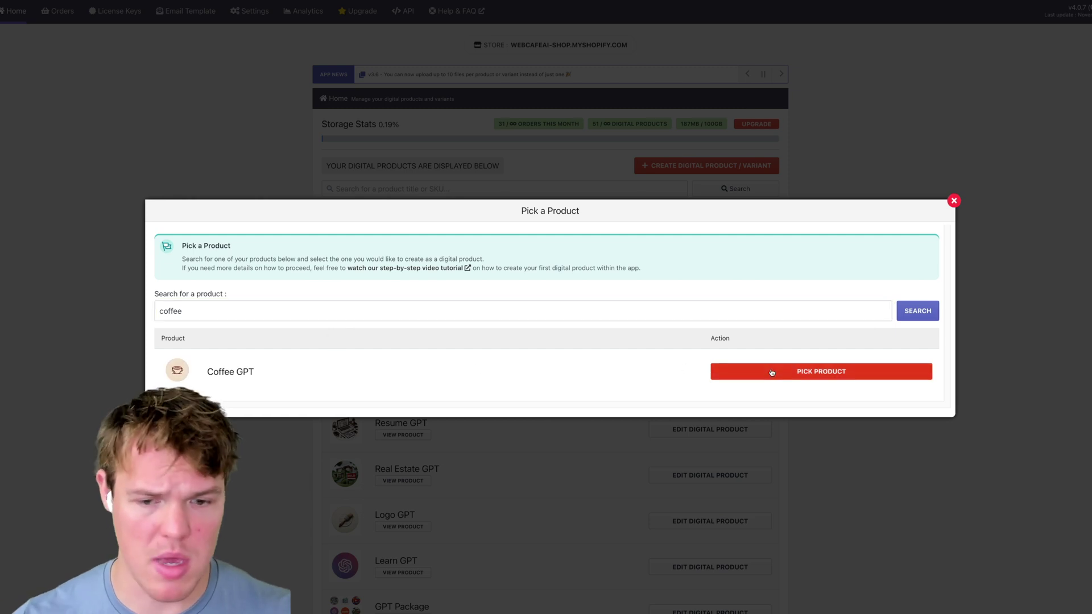
{"action": "left_click", "coordinate": [767, 373]}
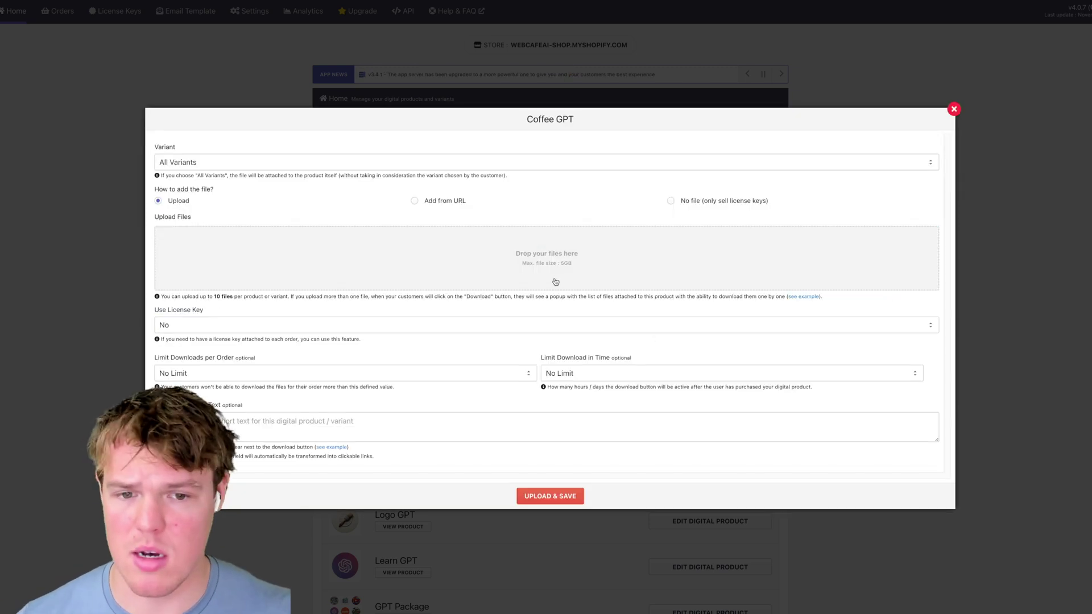